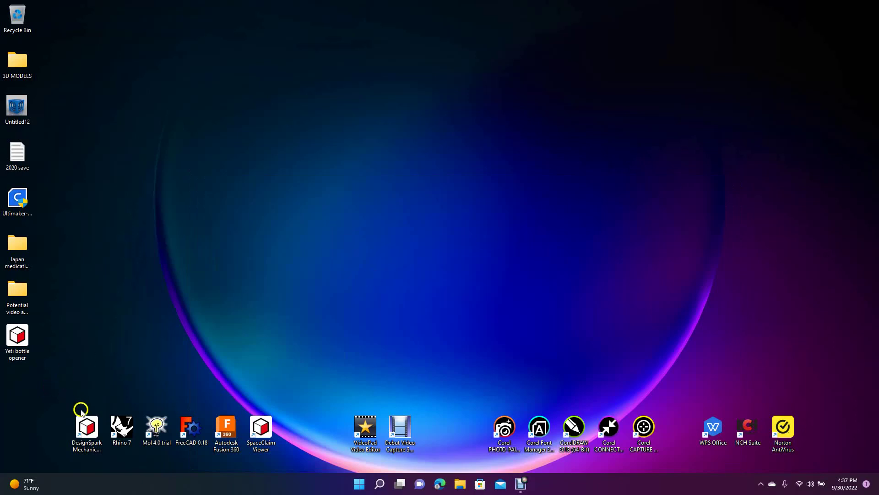
Launch DesignSpark Mechanical from its desktop shortcut
left_click(90, 431)
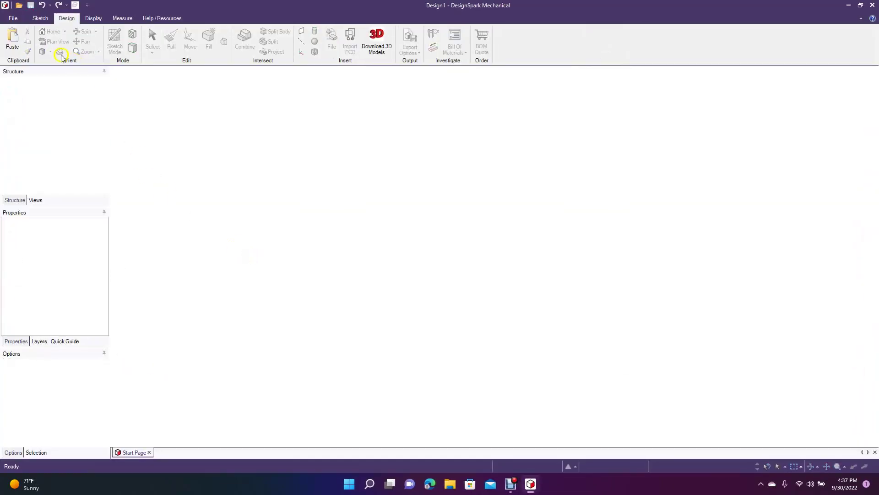
Create a new Design2 document and start a sketch on its grid in Plan View
left_click(13, 20)
mouse_move(22, 35)
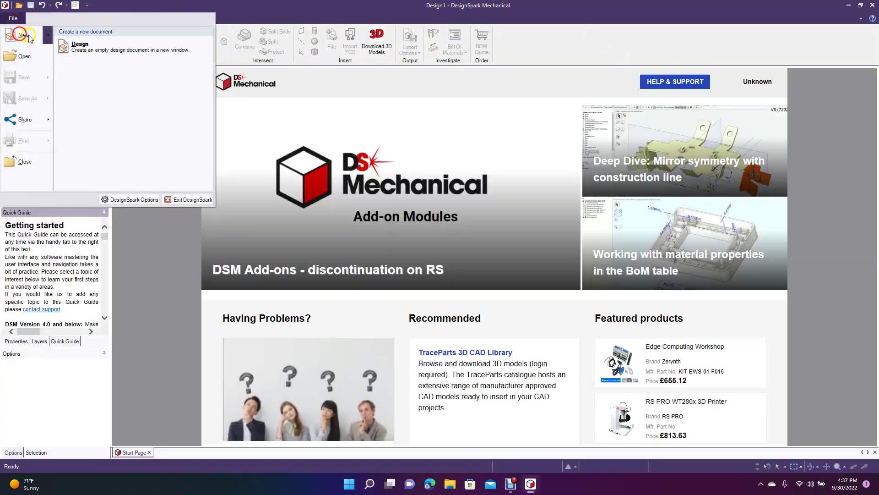
left_click(72, 47)
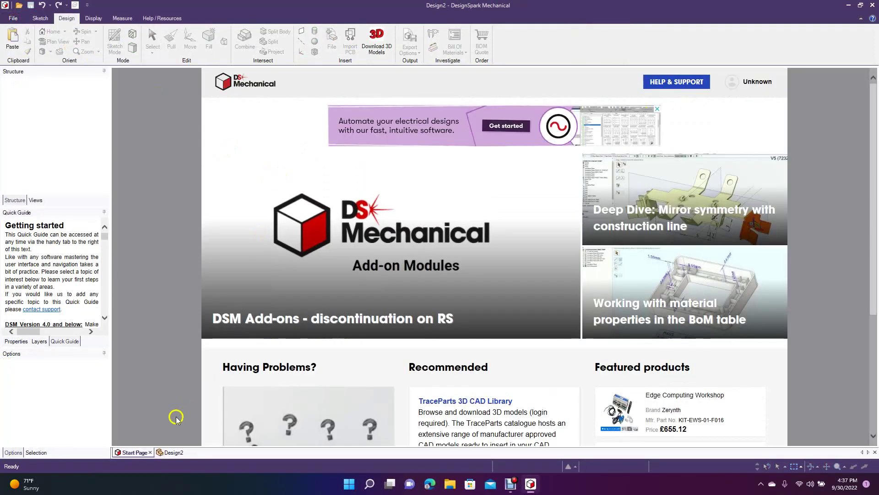
left_click(173, 452)
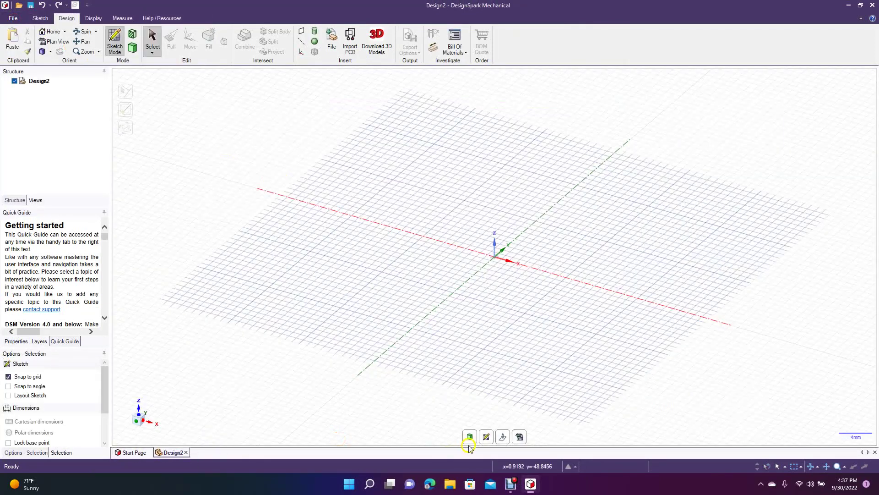
left_click(517, 437)
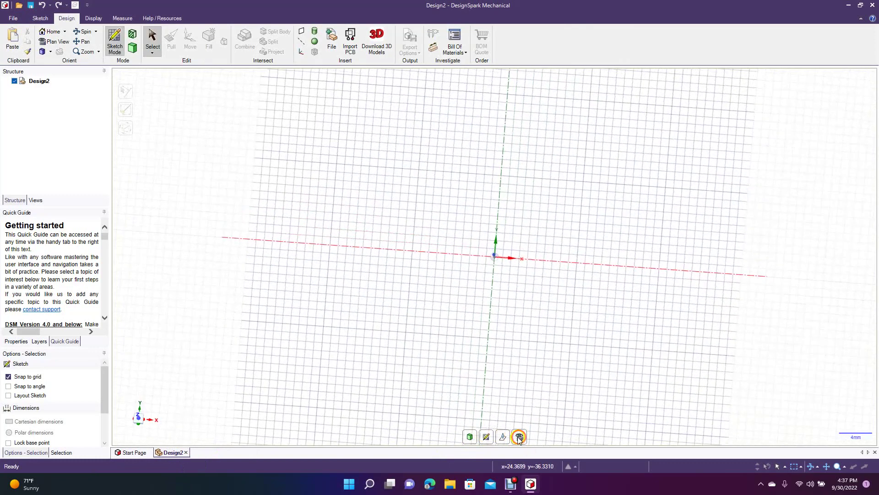
left_click(115, 41)
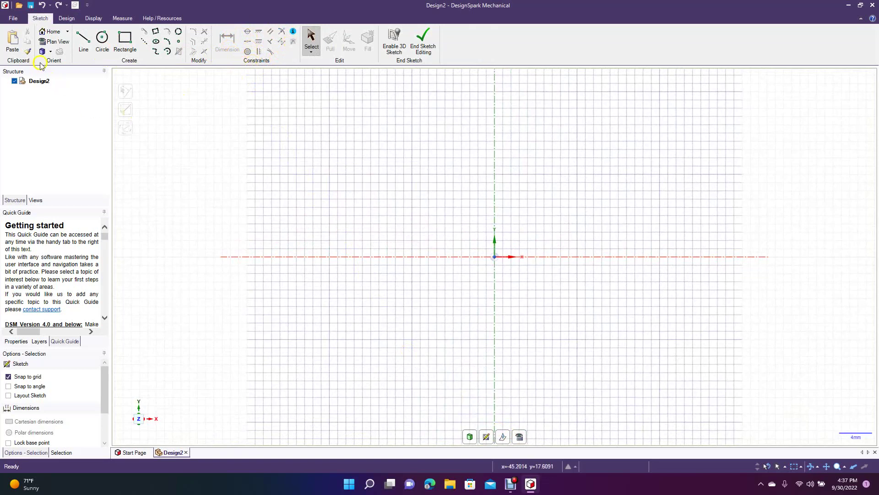
left_click(13, 18)
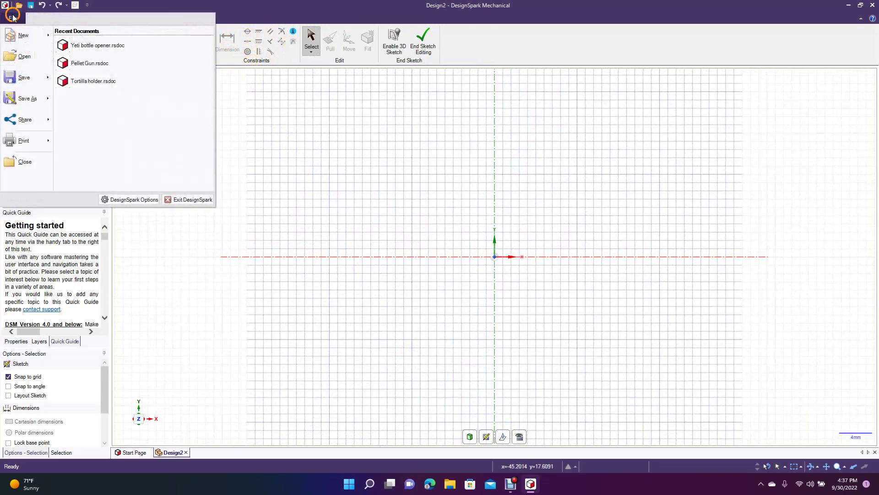
left_click(124, 200)
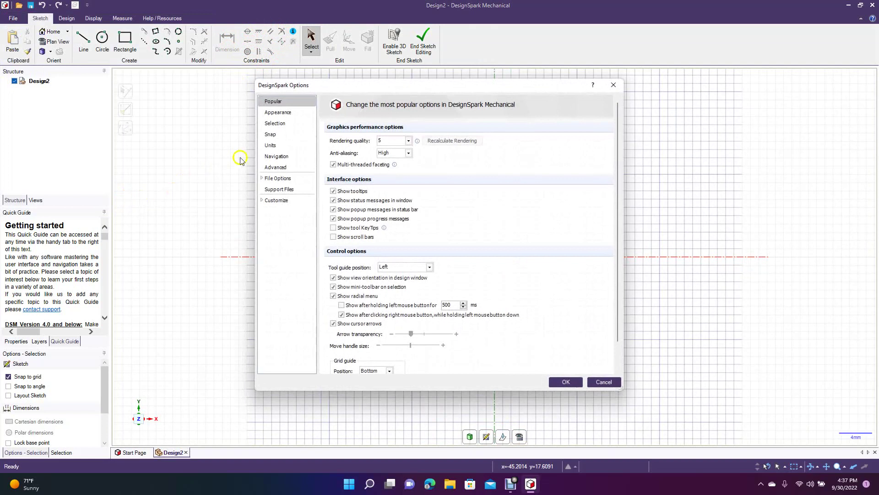
left_click(288, 167)
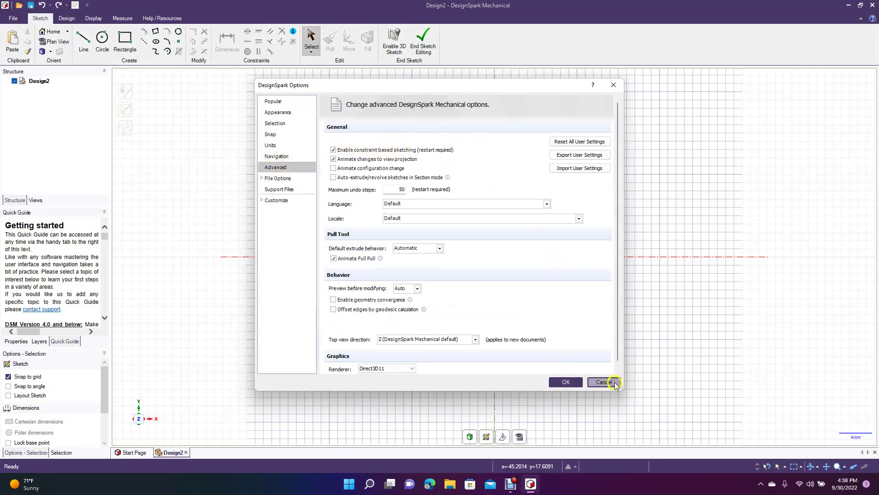
left_click(604, 381)
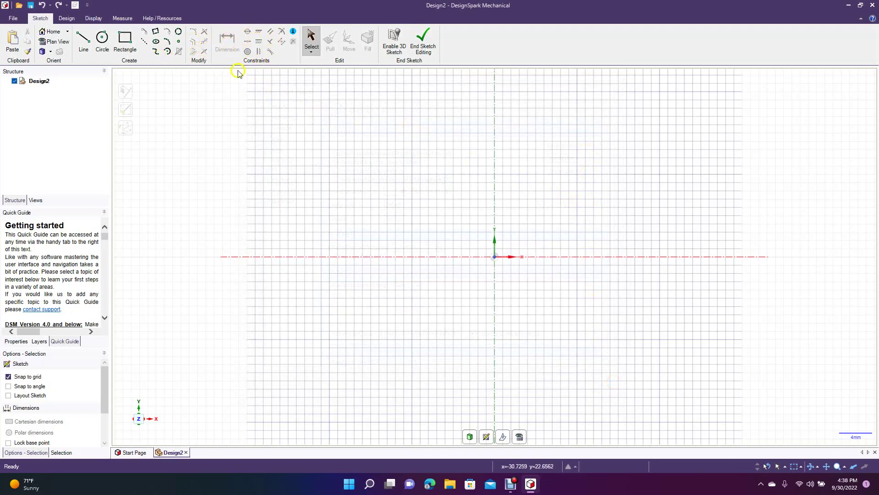
Draw lines for the left side, the 20mm top edge, the 9mm step and the 11mm raised top
left_click(86, 37)
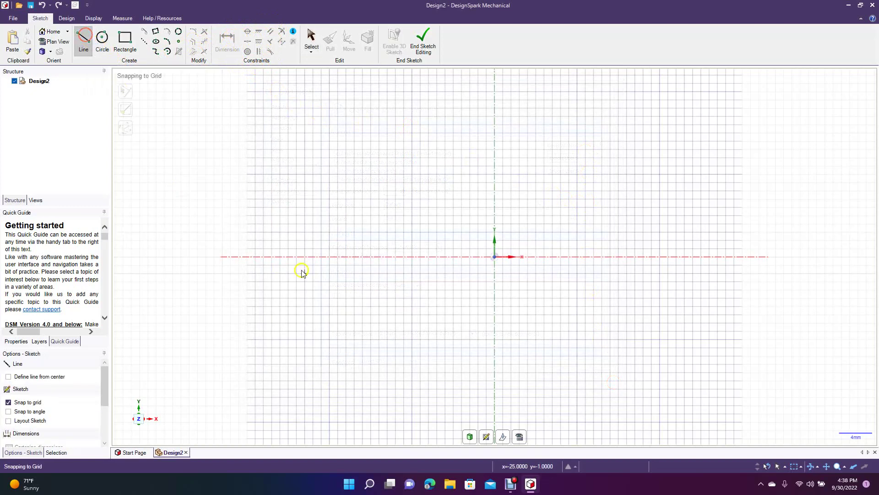
left_click(331, 326)
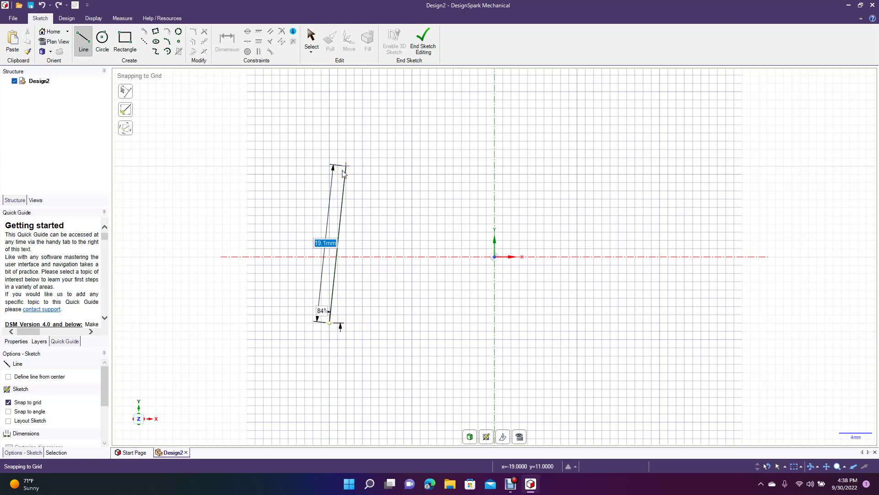
left_click(344, 170)
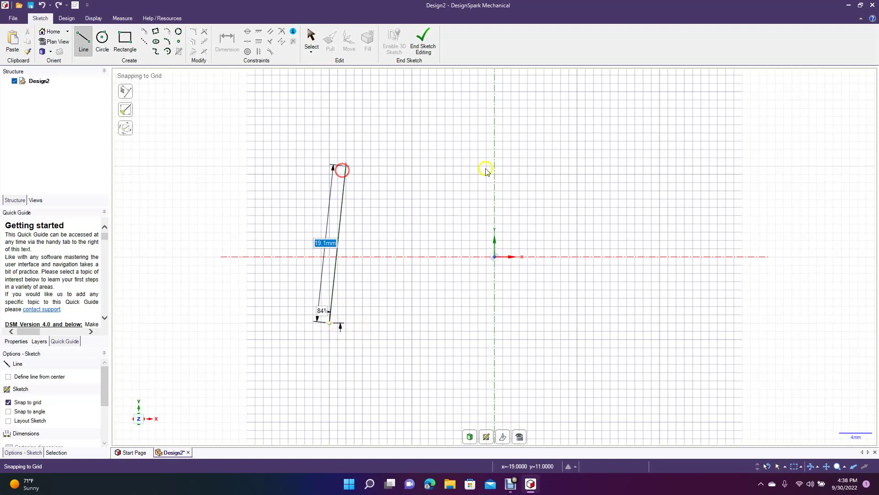
left_click(512, 170)
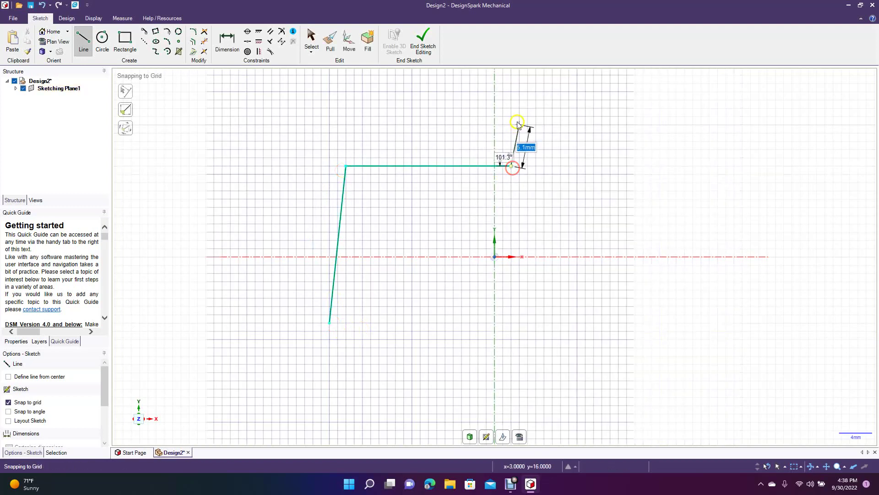
left_click(514, 95)
left_click(605, 94)
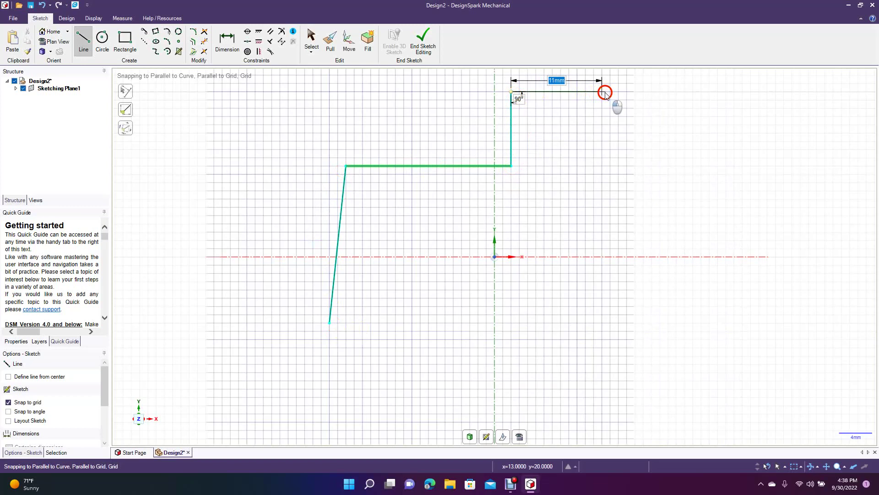
Continue with the 14mm drop, right ledge, right side and notch, closing at the start point
left_click(602, 209)
left_click(667, 207)
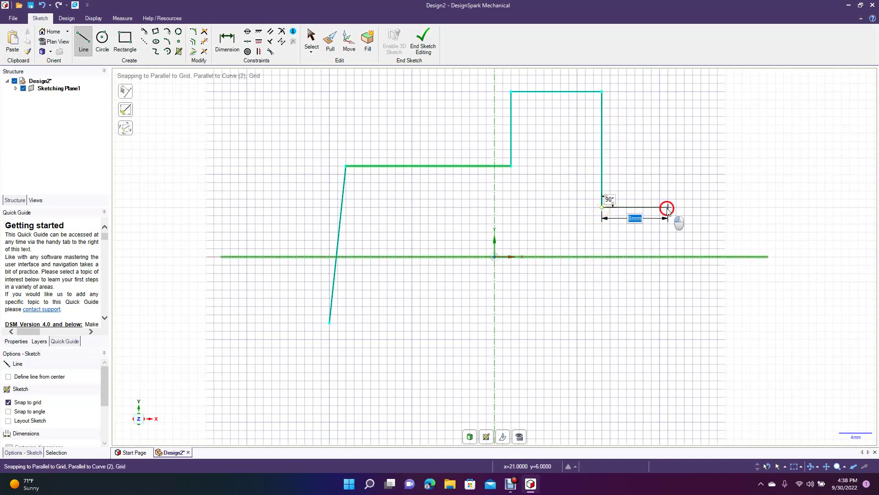
left_click(660, 330)
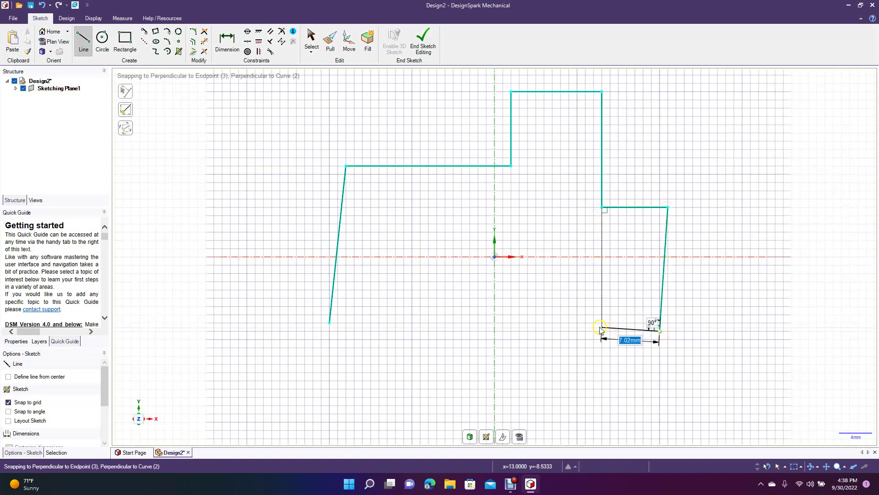
left_click(601, 328)
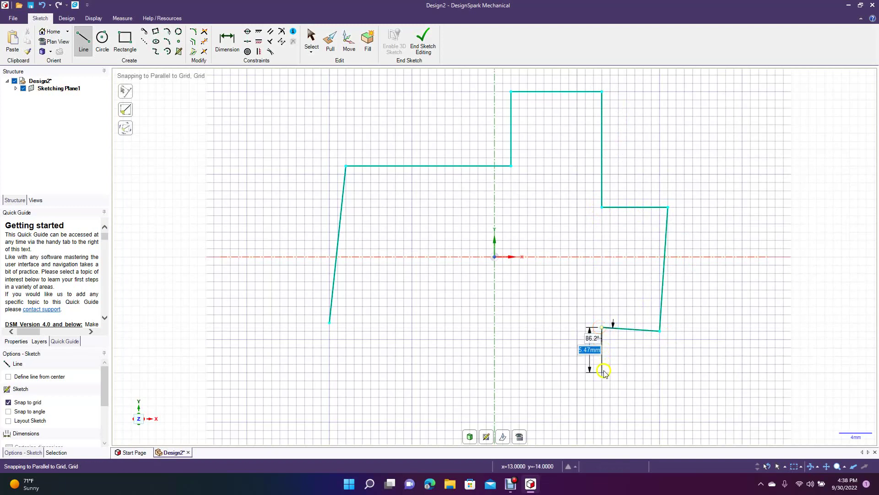
left_click(601, 371)
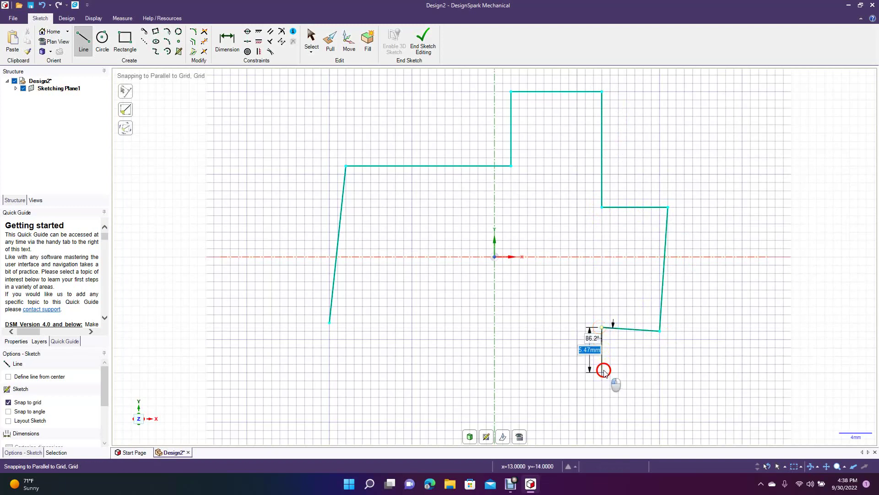
left_click(329, 323)
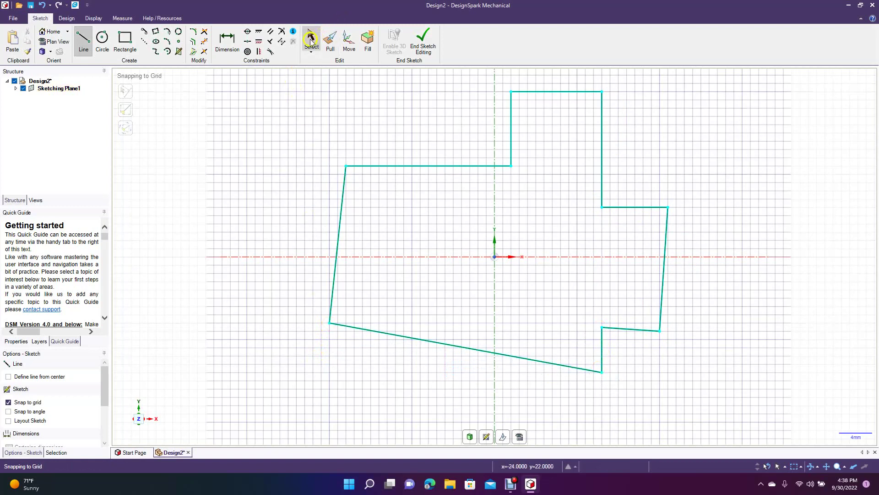
left_click(311, 41)
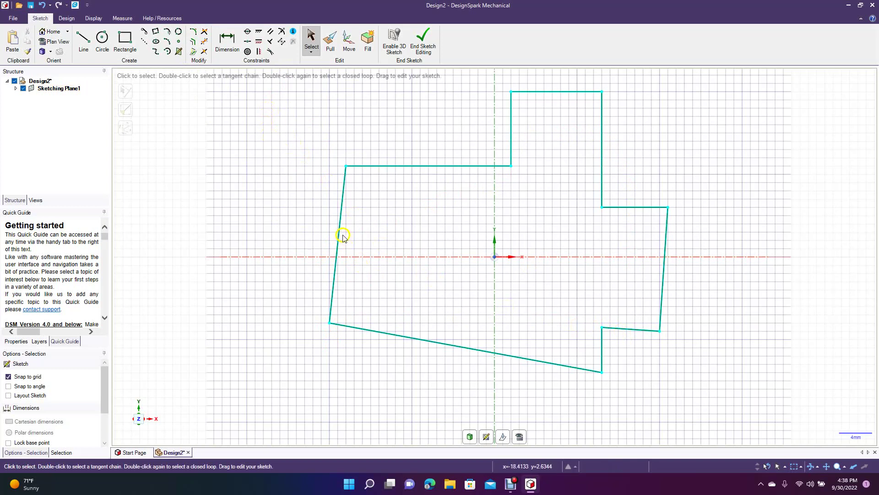
Constrain the left and right slanted sides vertical and the bottom edge horizontal
left_click(260, 51)
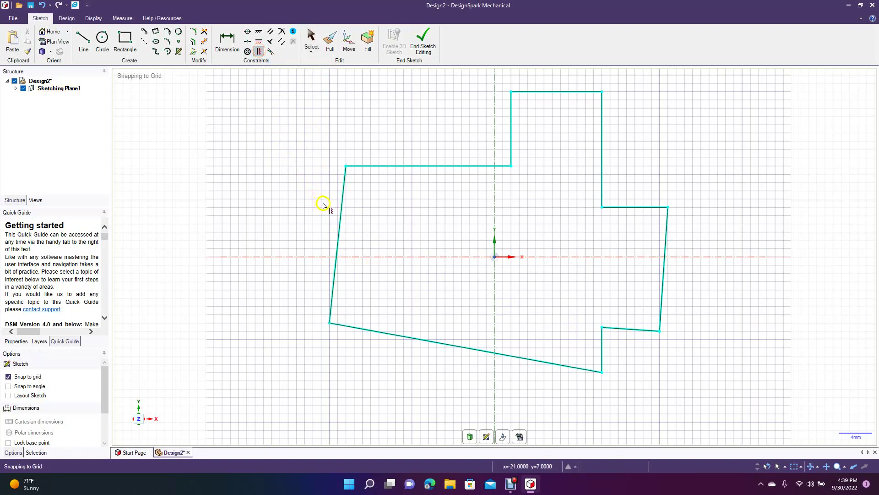
left_click(341, 216)
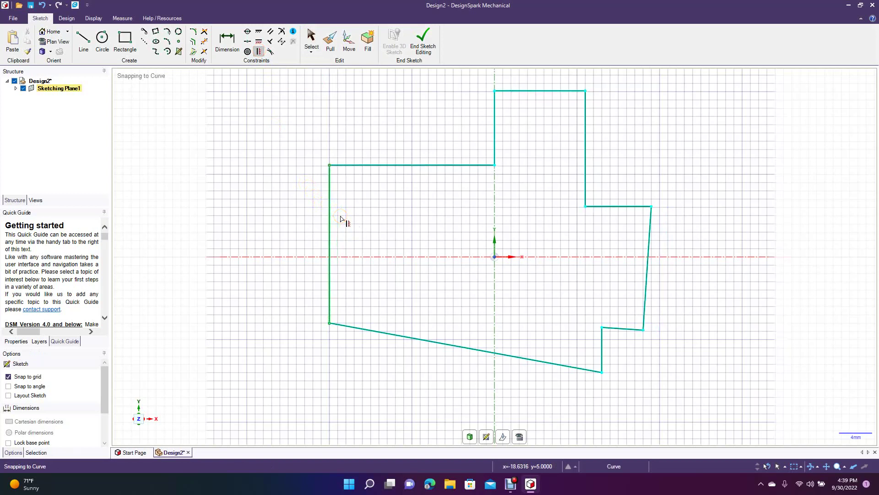
left_click(647, 239)
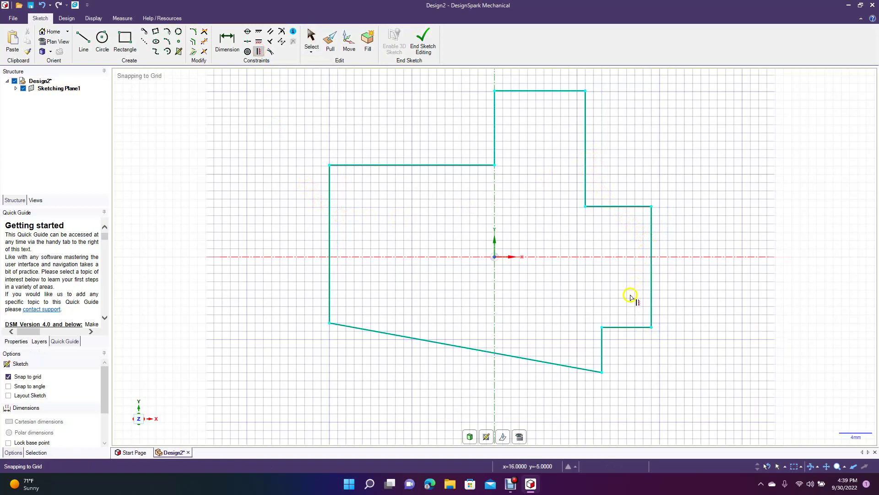
left_click(259, 42)
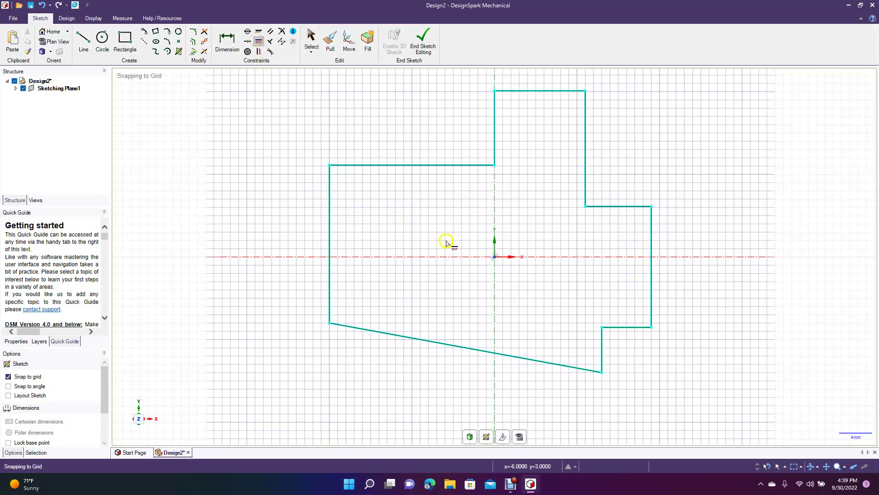
left_click(418, 340)
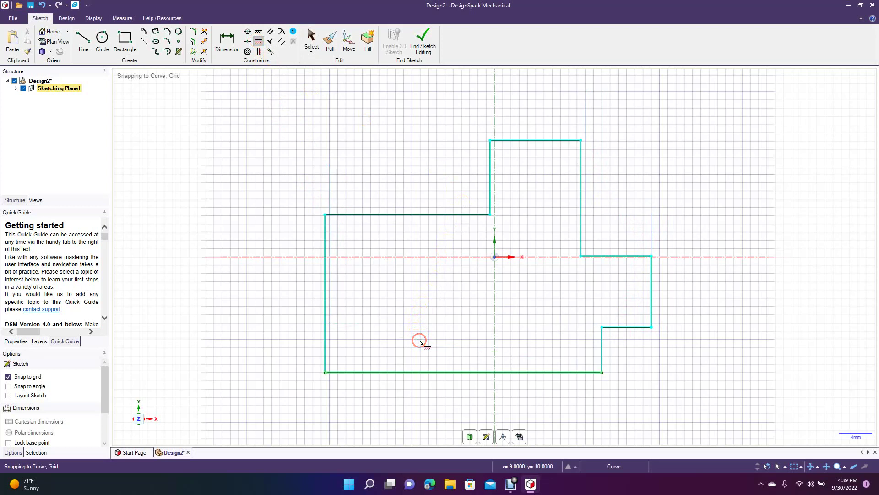
Dimension the main block with a 22mm height and a 20mm top width
left_click(311, 45)
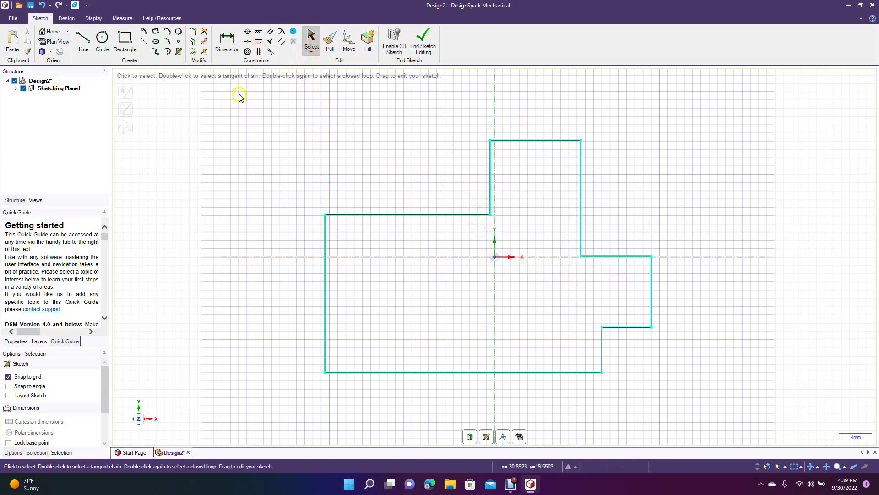
left_click(227, 42)
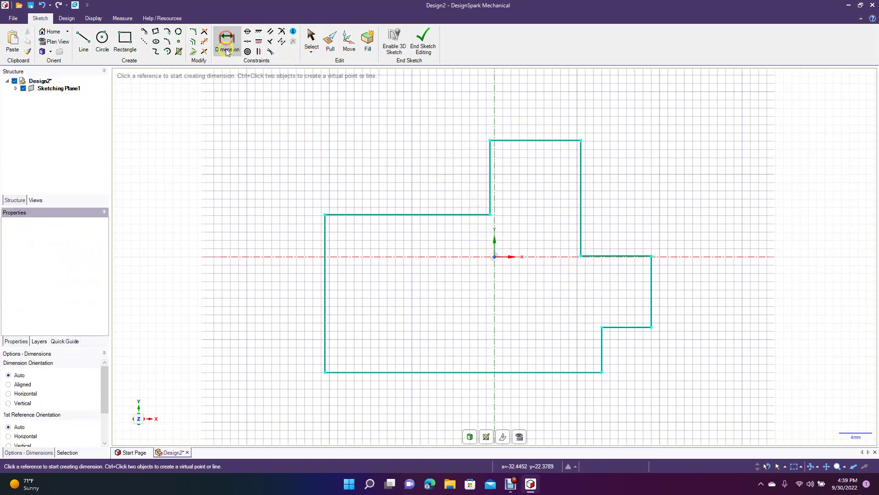
left_click(324, 293)
left_click(270, 286)
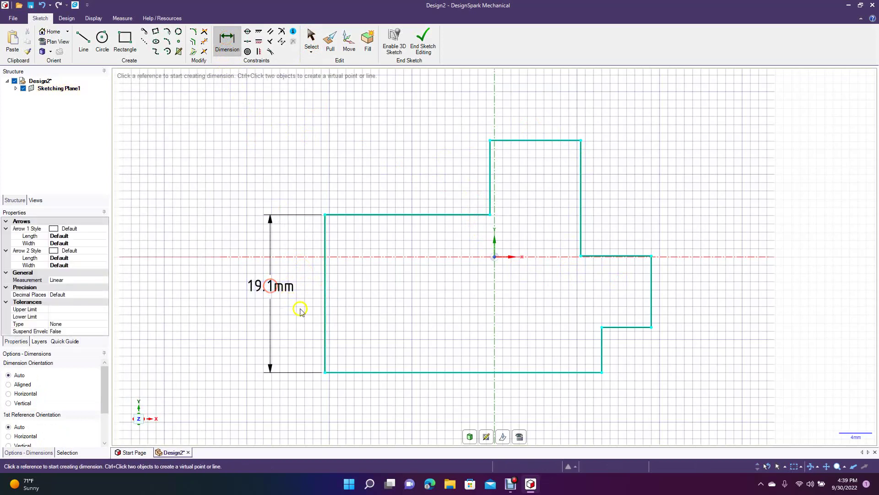
double_click(282, 290)
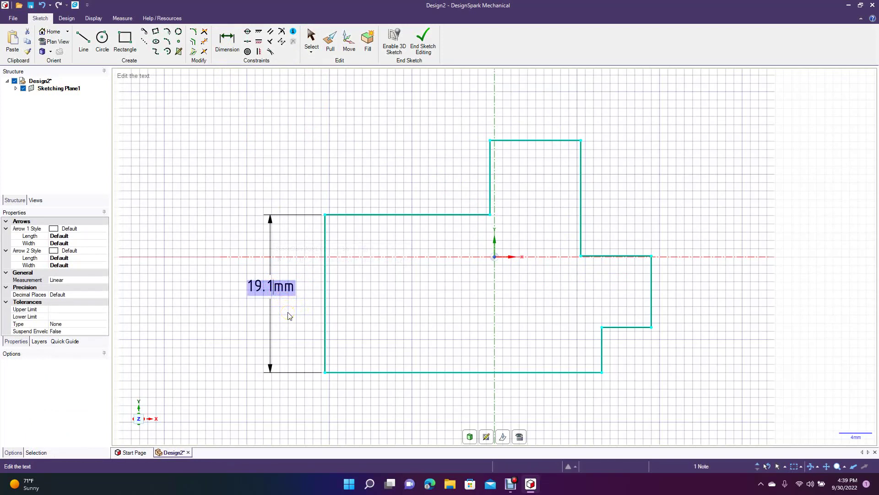
type("22")
key("Return")
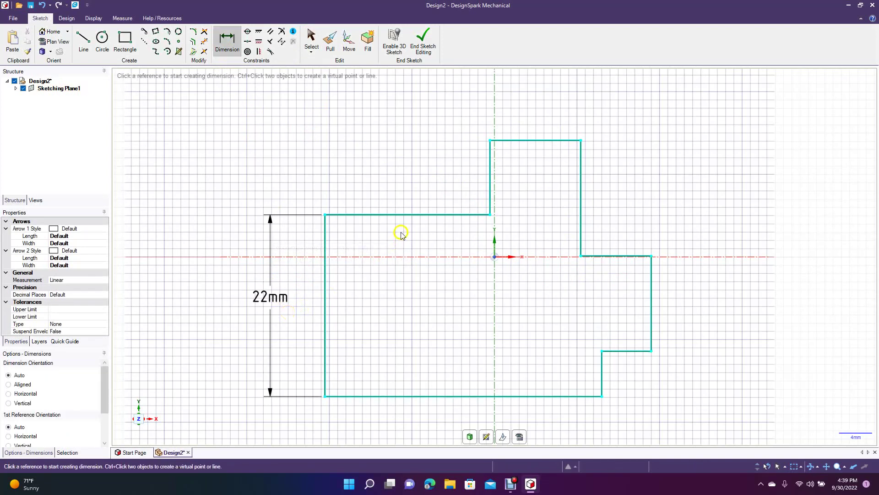
left_click(403, 215)
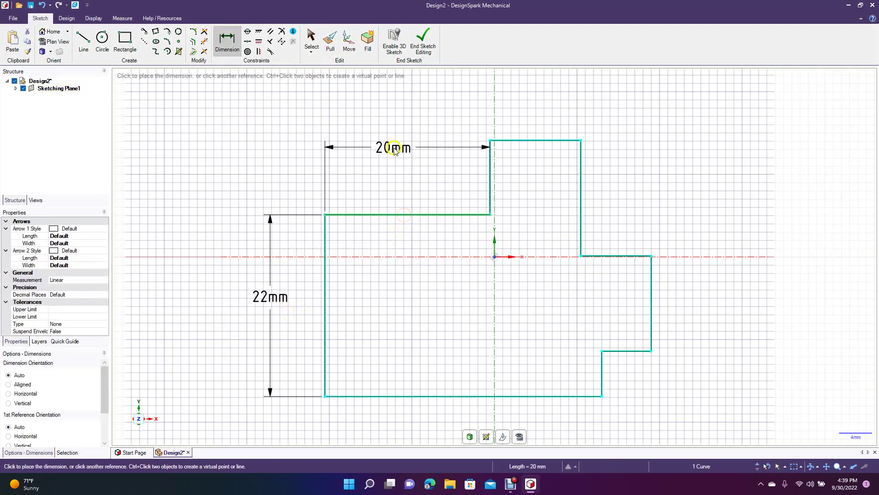
left_click(397, 152)
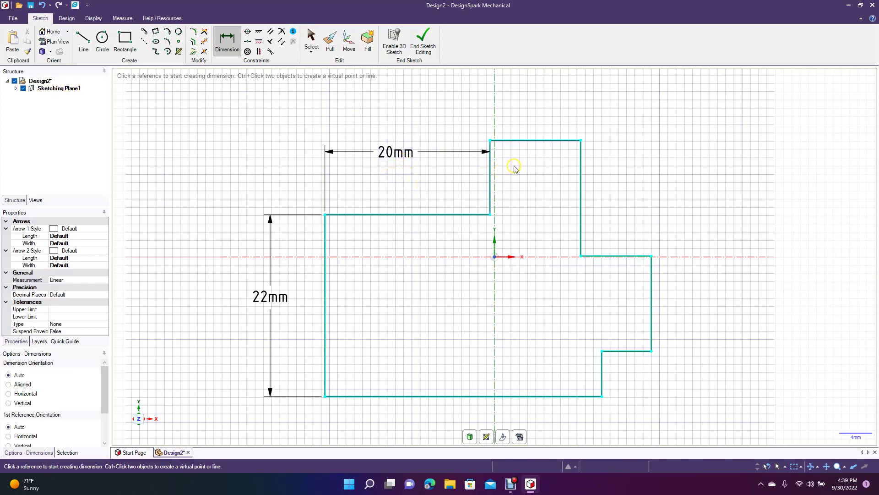
Dimension the raised step's 11mm top edge and 14mm right-hand drop
left_click(548, 142)
left_click(540, 105)
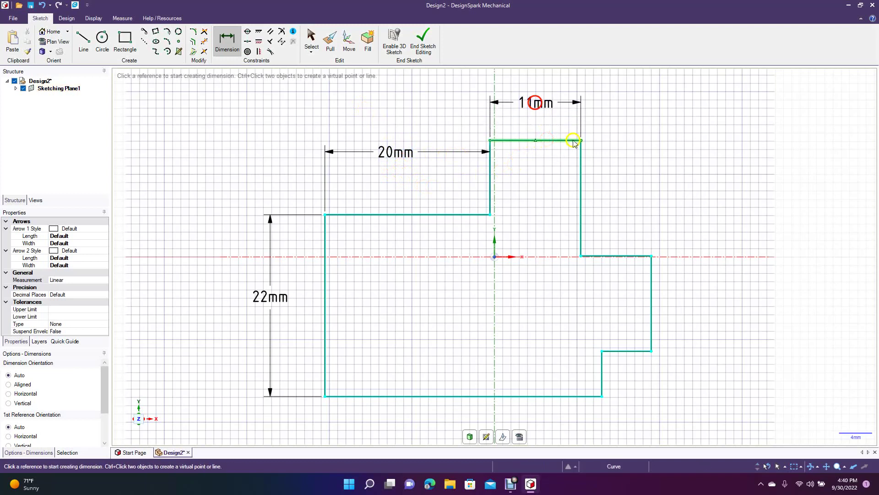
left_click(581, 190)
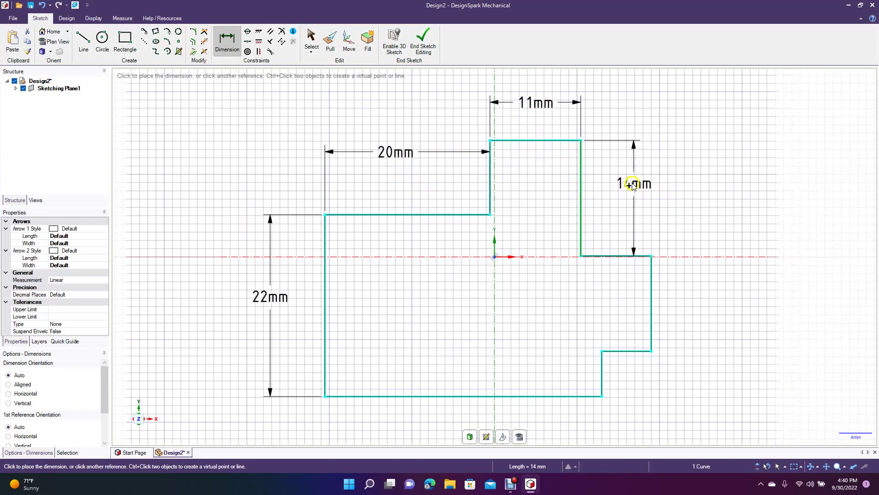
left_click(620, 185)
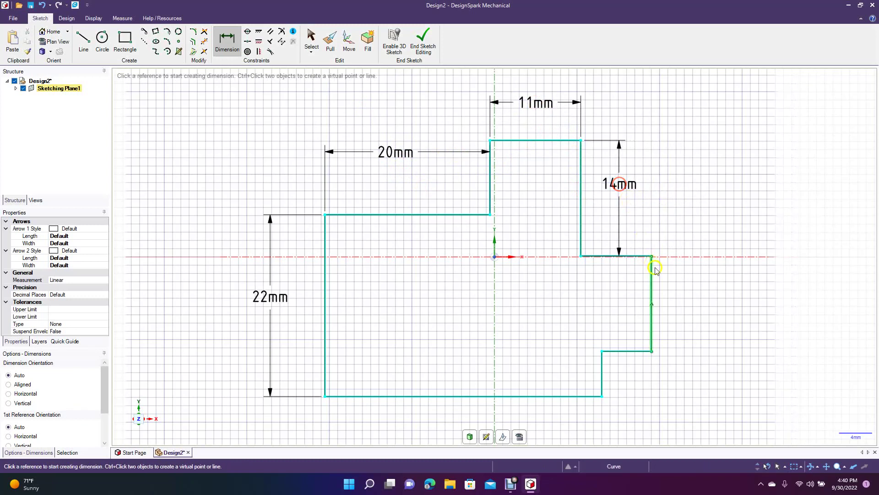
Dimension the notch area: 12mm right vertical edge, 6mm notch width, 5mm notch height
left_click(653, 298)
left_click(711, 309)
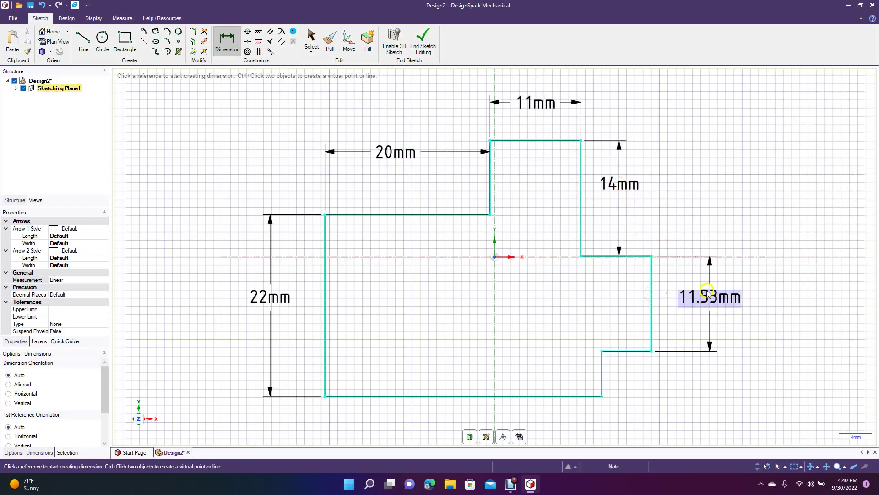
double_click(707, 293)
type("12")
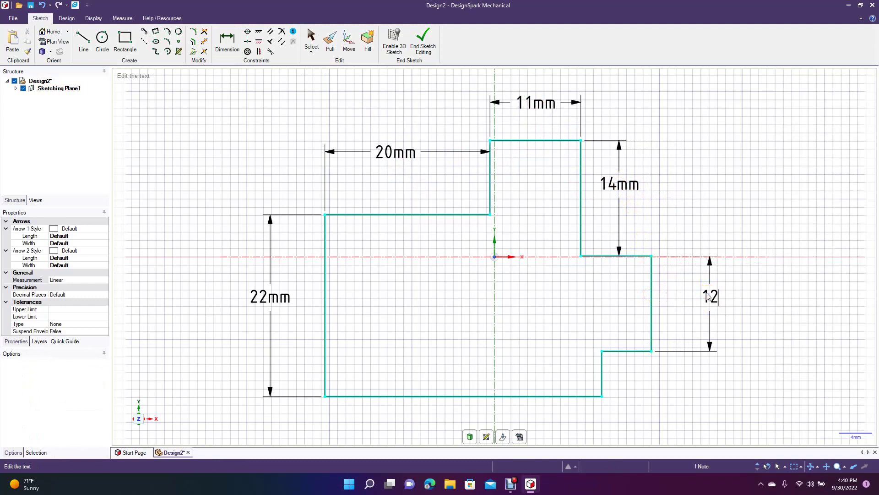
key("Return")
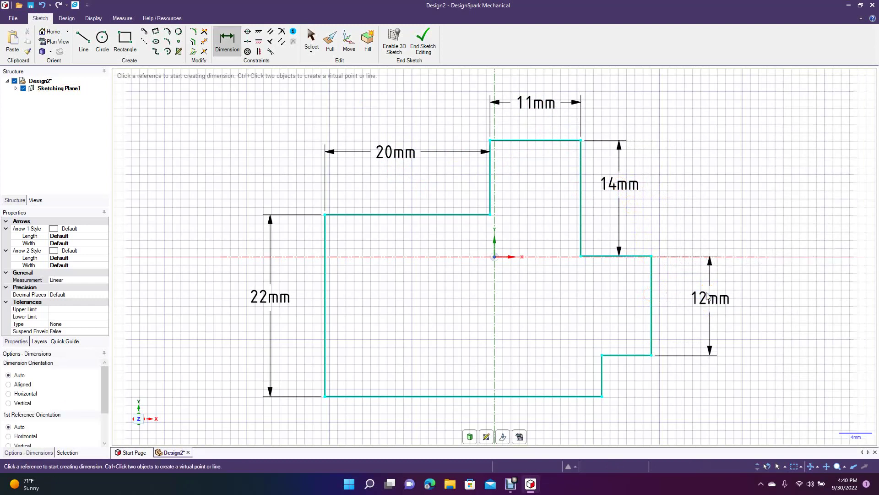
left_click(624, 354)
left_click(637, 375)
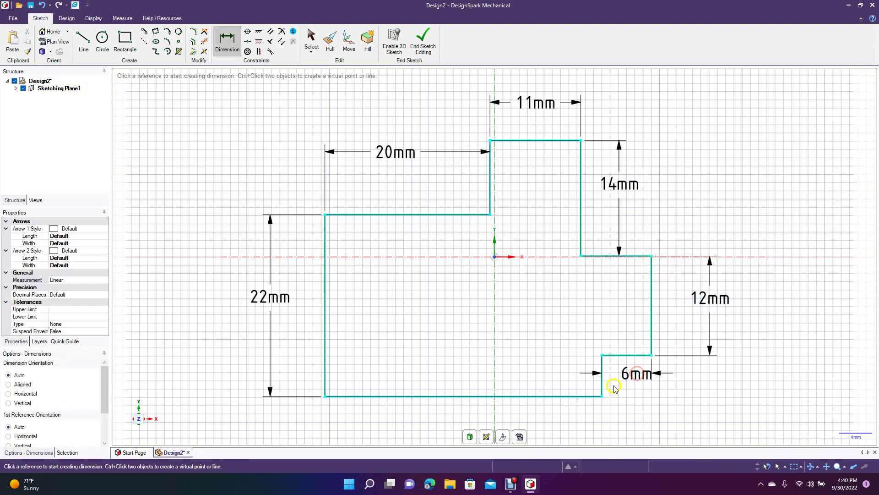
left_click(602, 379)
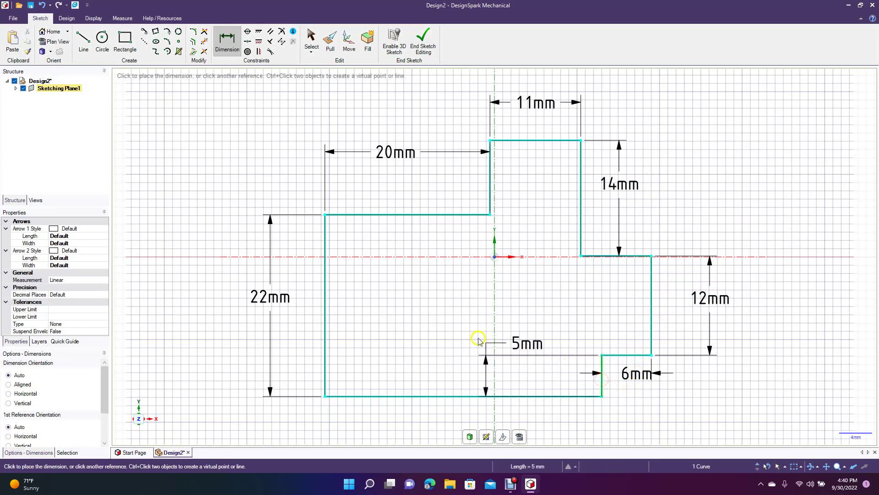
left_click(467, 328)
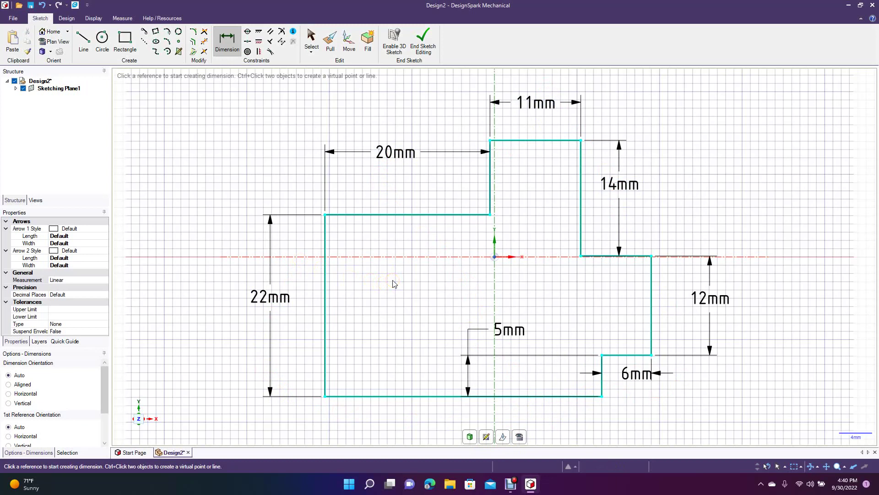
End the sketch, pull the stepped face into a solid about 3.21mm thick, and reenter sketch mode
left_click(425, 48)
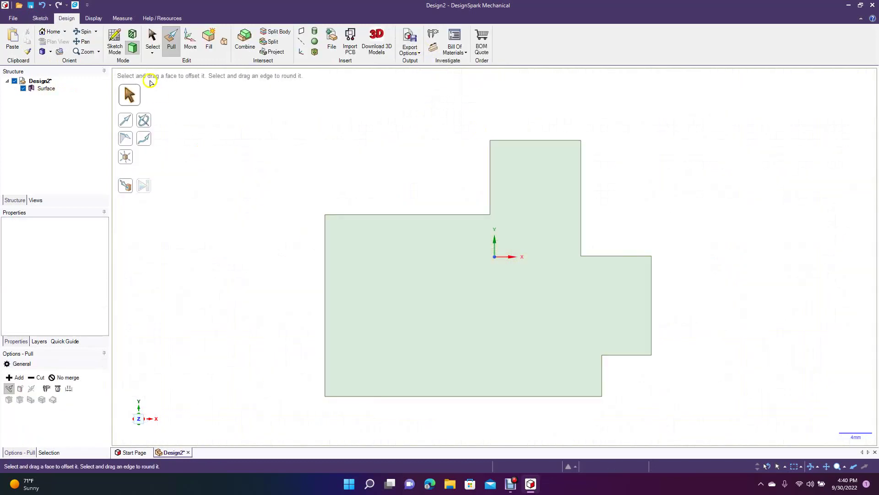
left_click(86, 32)
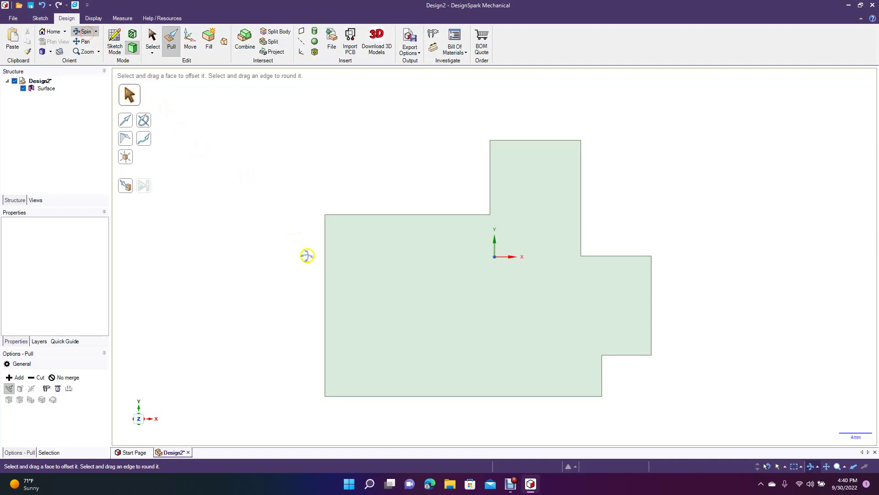
left_click_drag(379, 334, 339, 320)
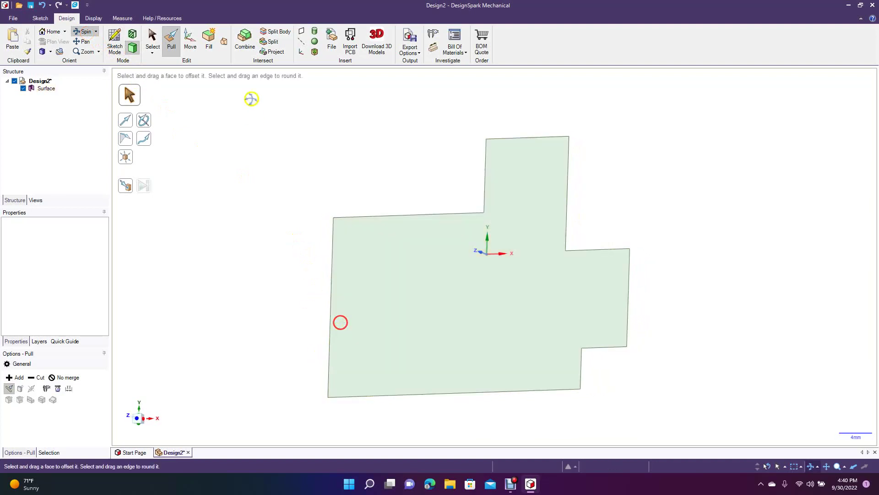
left_click(169, 42)
left_click(363, 247)
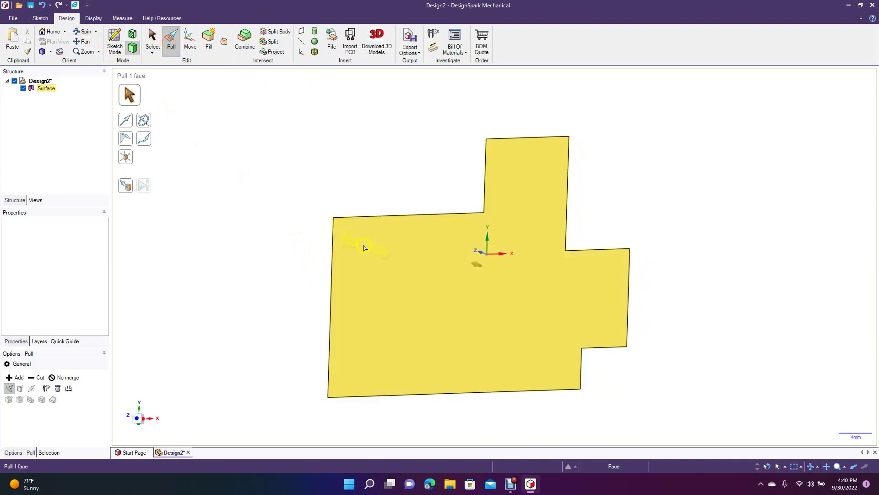
left_click_drag(359, 242, 355, 241)
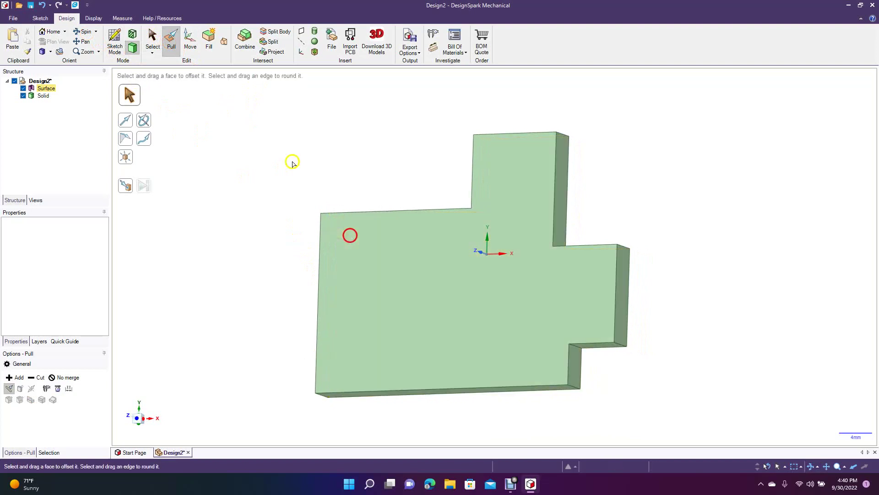
key("Delete")
left_click(153, 39)
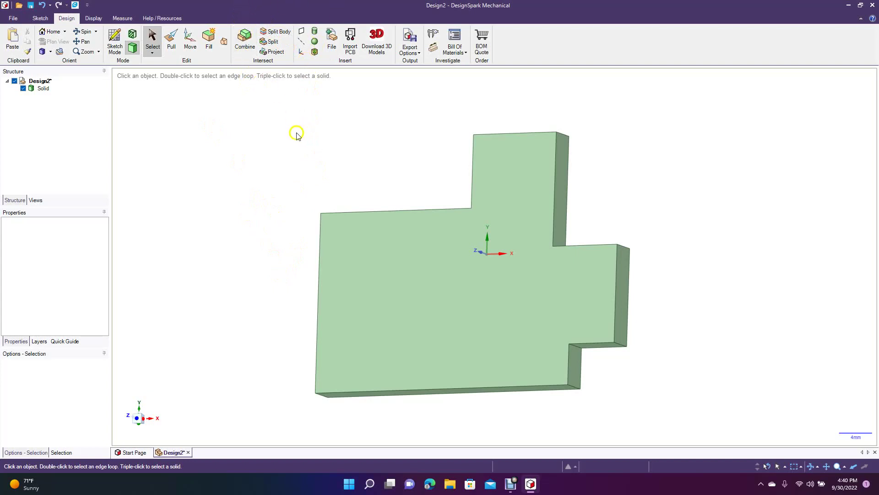
left_click(114, 43)
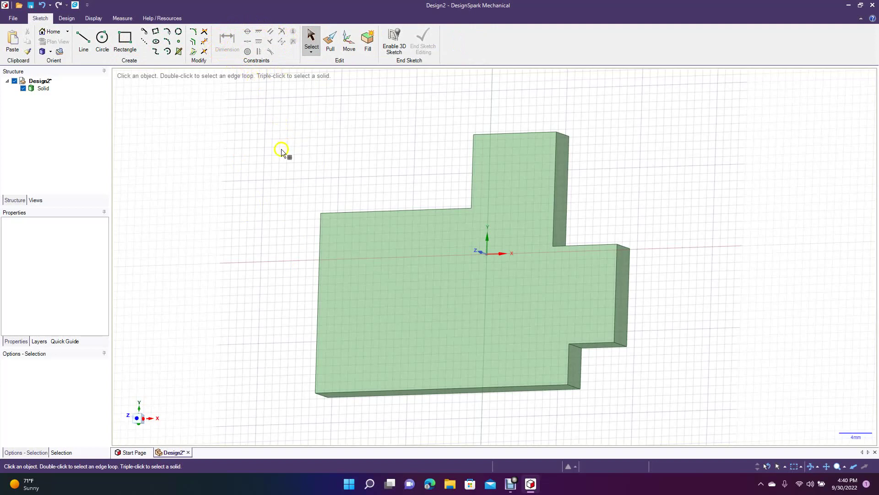
View the plate from the Top orientation, zoomed out, and pick its top face and edges
left_click(48, 52)
left_click(51, 51)
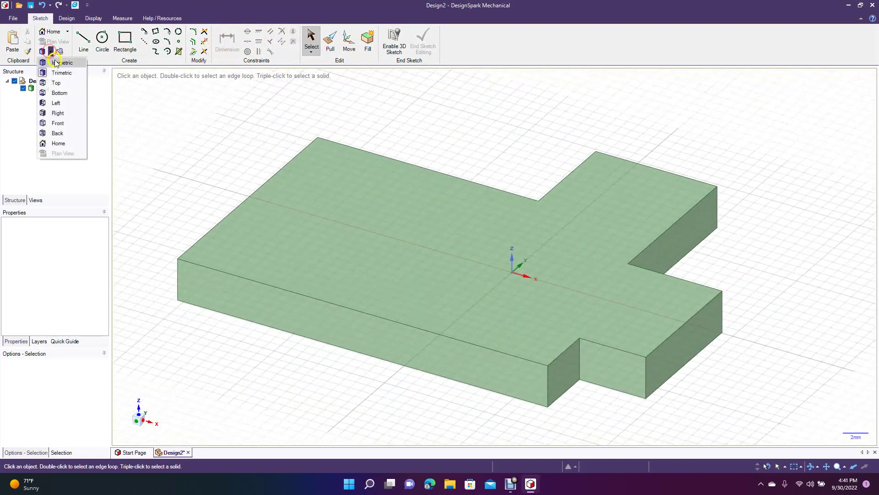
left_click(60, 80)
left_click(352, 226)
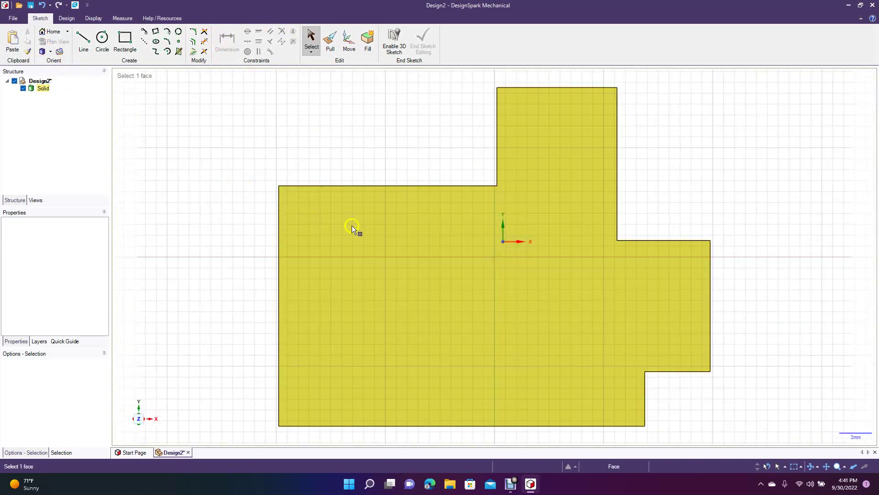
scroll(364, 224, "down", 3)
left_click(375, 306)
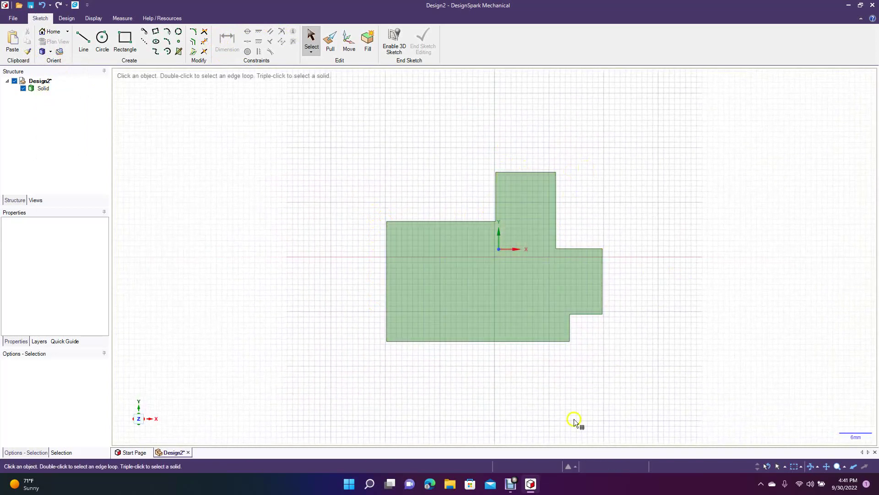
left_click(382, 239)
left_click(383, 238)
left_click(386, 235)
left_click(124, 42)
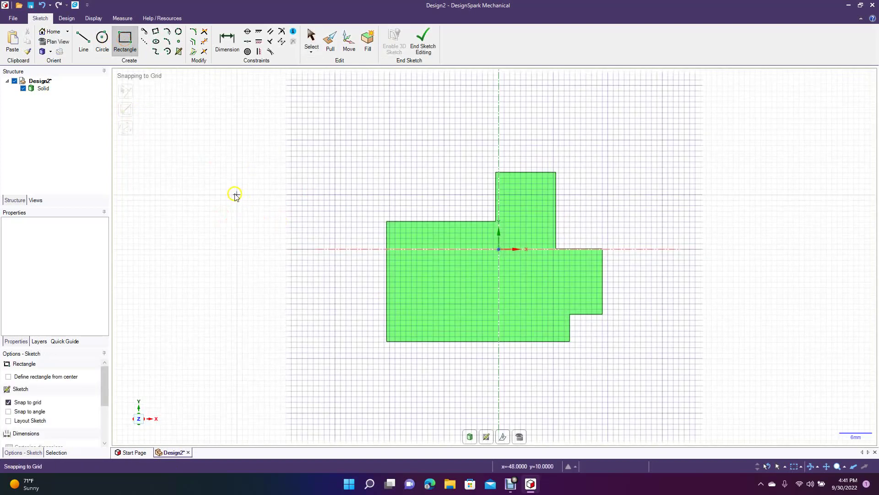
Draw a 15mm by 32mm rectangle and two 12mm circles, one above and one below it
left_click(215, 178)
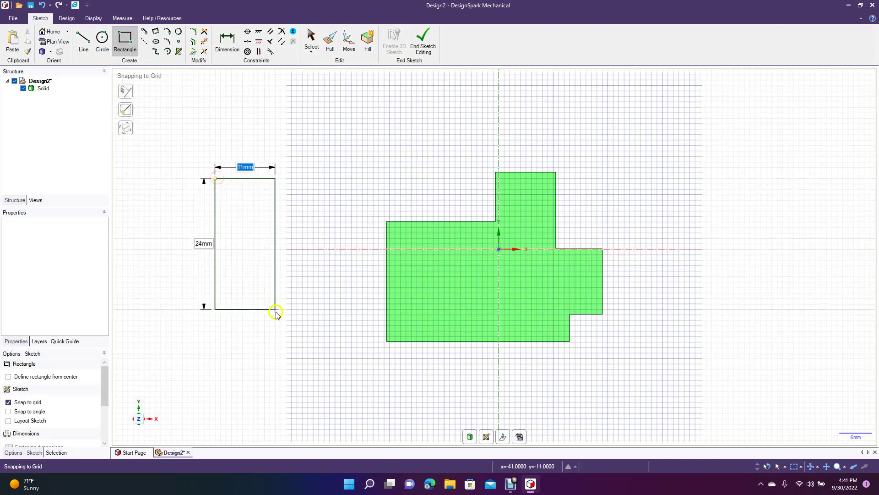
left_click(298, 352)
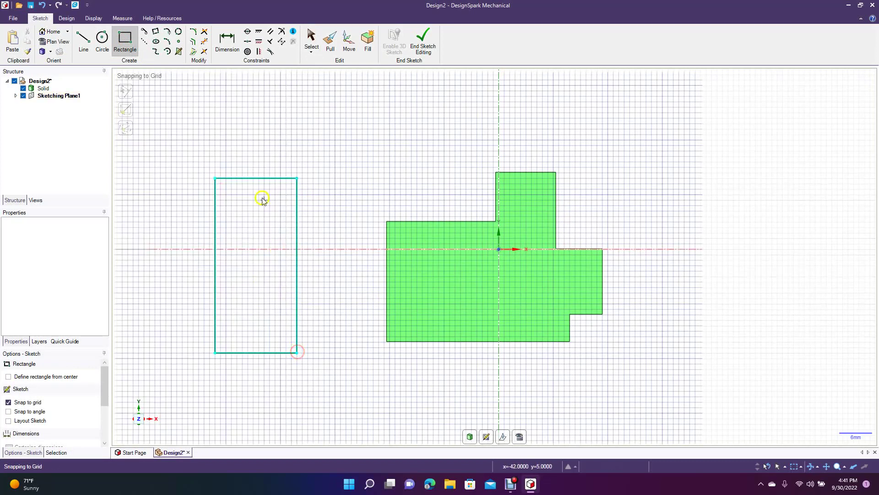
left_click(103, 38)
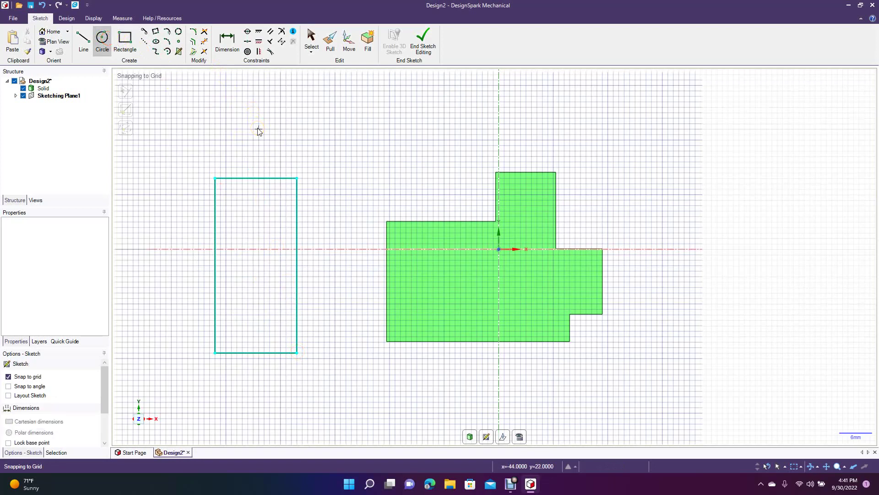
left_click(297, 129)
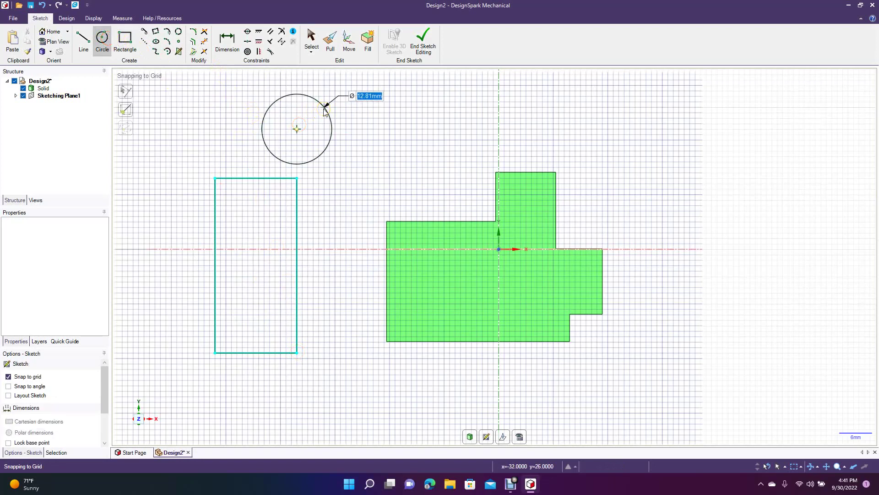
type("12")
key("Return")
left_click(221, 403)
left_click(251, 390)
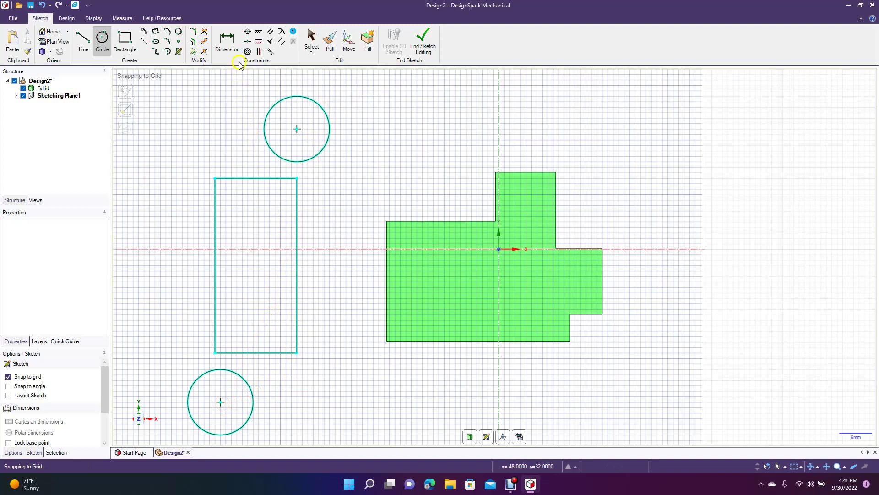
left_click(311, 35)
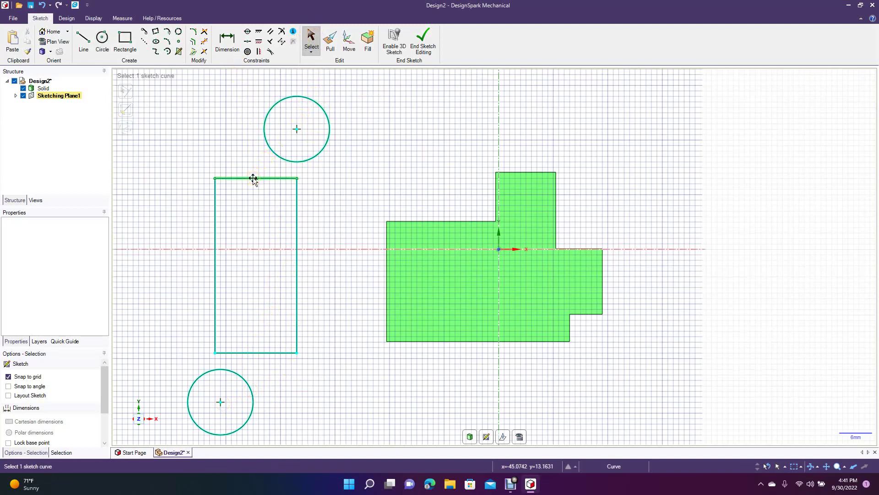
left_click(235, 118)
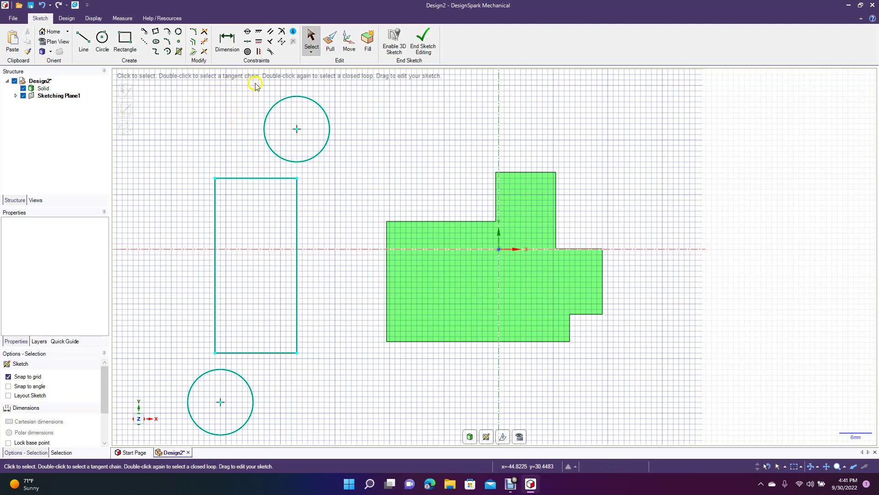
left_click(247, 43)
Centre the two circles on the midpoints of the rectangle's top and bottom edges
left_click(296, 132)
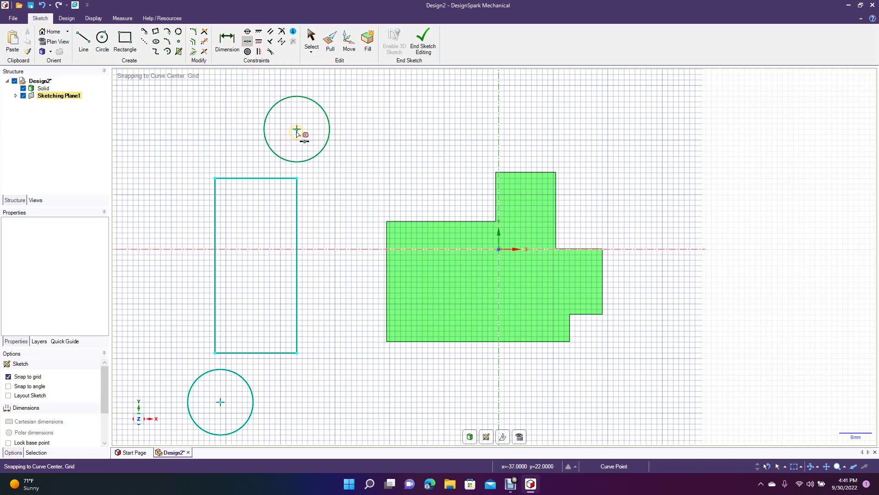
left_click(261, 171)
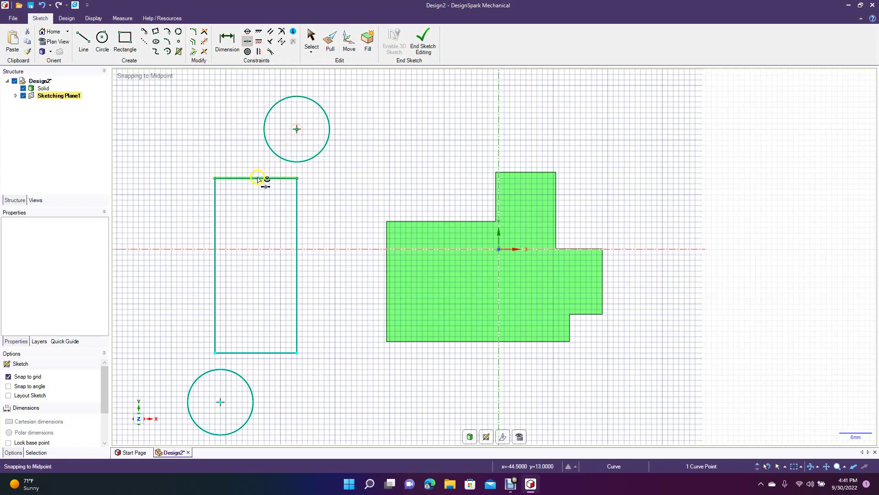
left_click(258, 178)
left_click(244, 415)
left_click(221, 404)
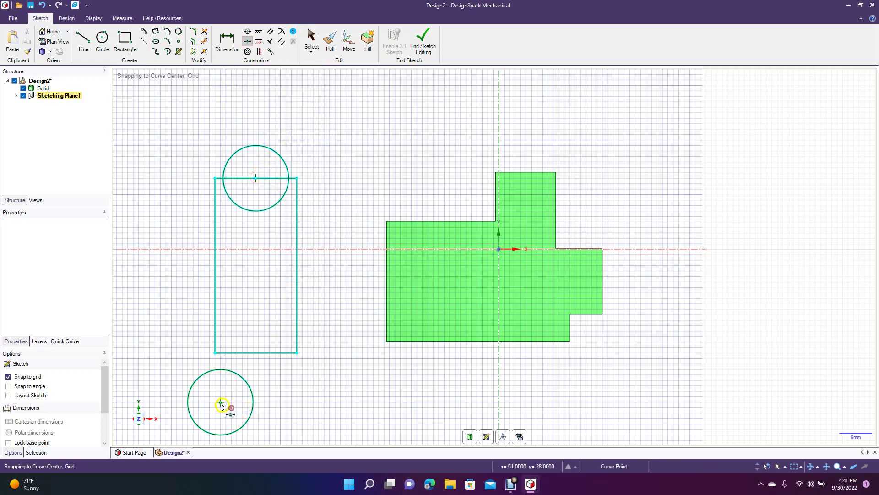
left_click(254, 363)
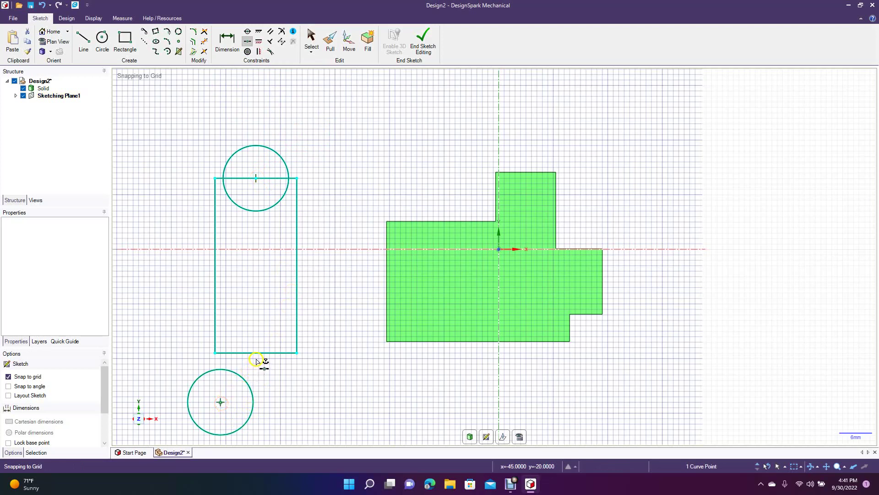
left_click(258, 354)
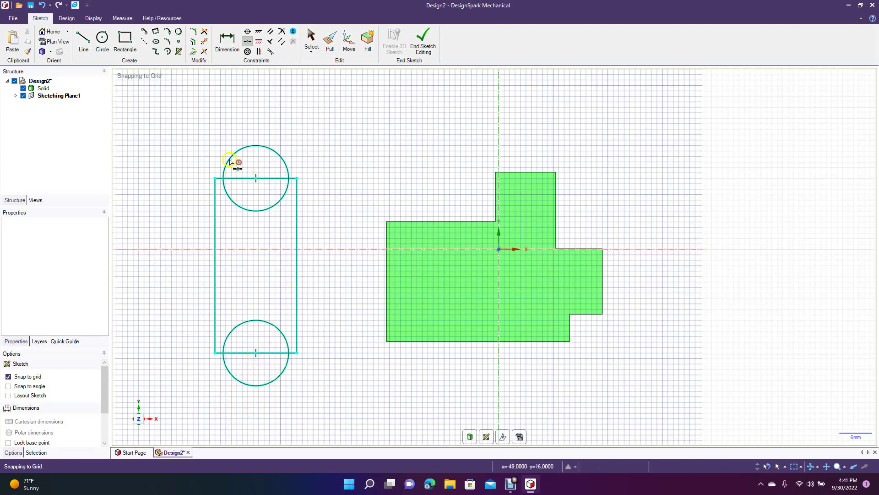
Trim the outer arcs and inner edge segments, leaving two semicircular notches
left_click(203, 43)
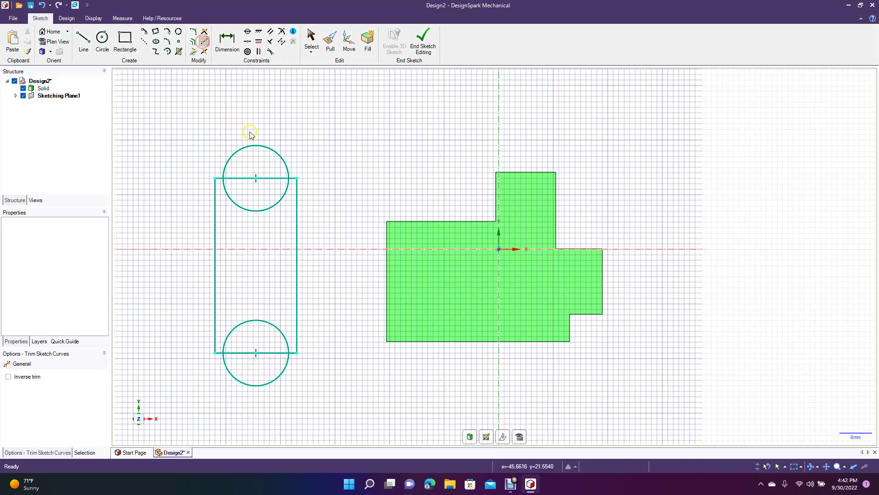
left_click(232, 170)
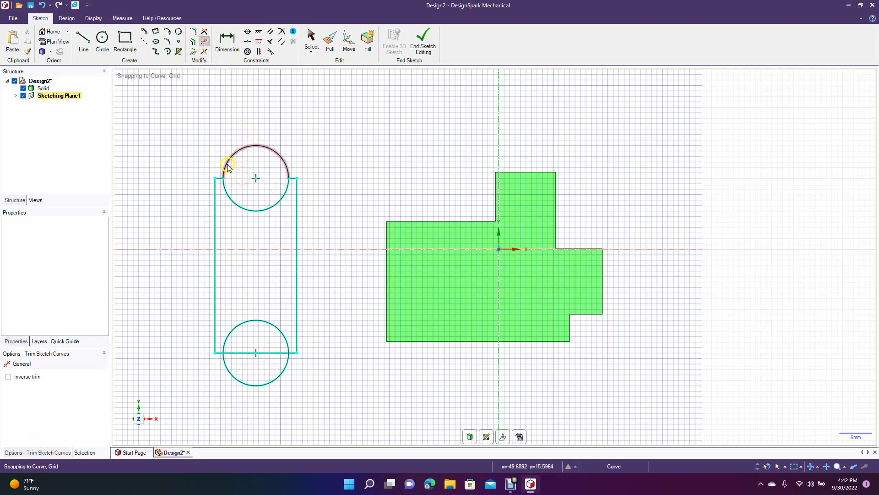
left_click(229, 168)
left_click(242, 351)
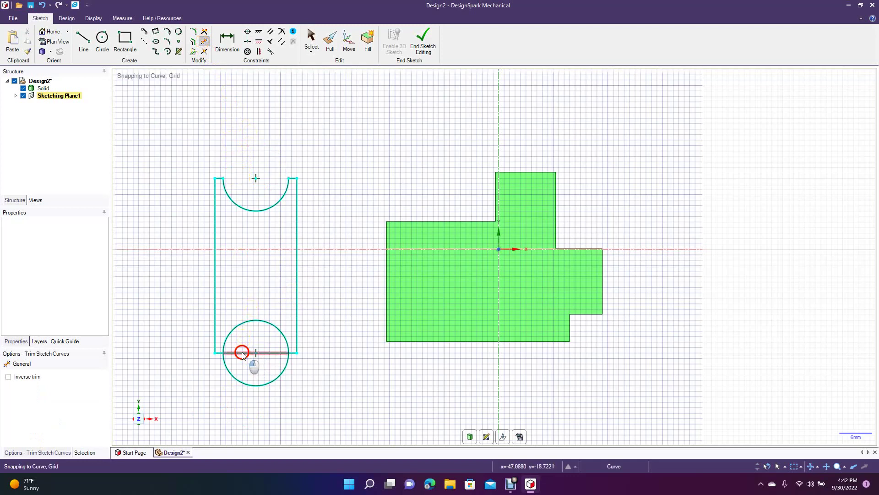
left_click(234, 376)
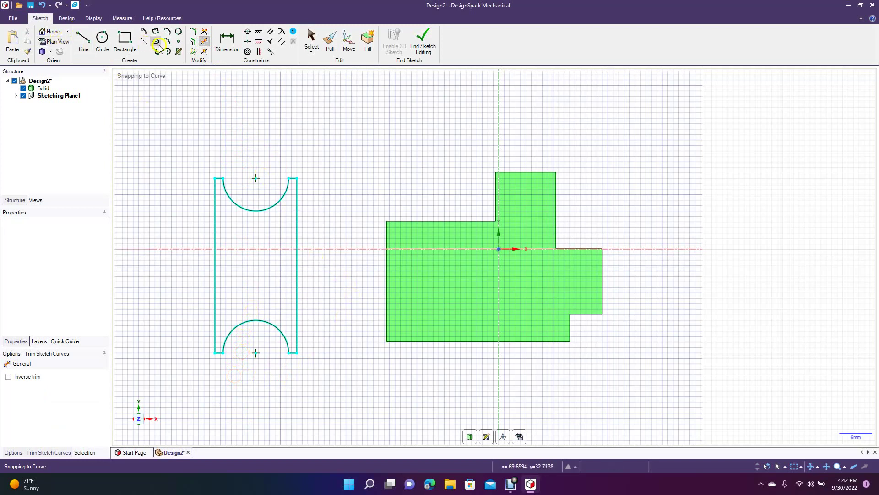
Exit the sketch and pull the notched rectangle into a thick solid beside the stepped plate
left_click(72, 20)
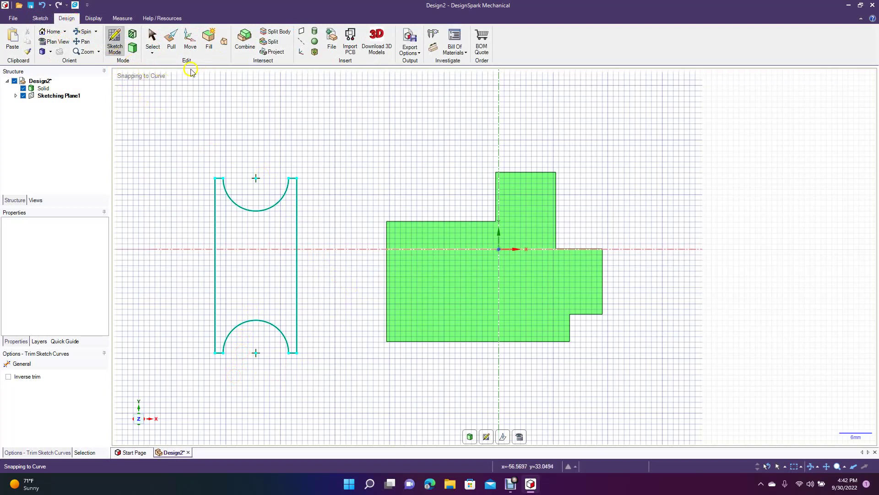
left_click(134, 49)
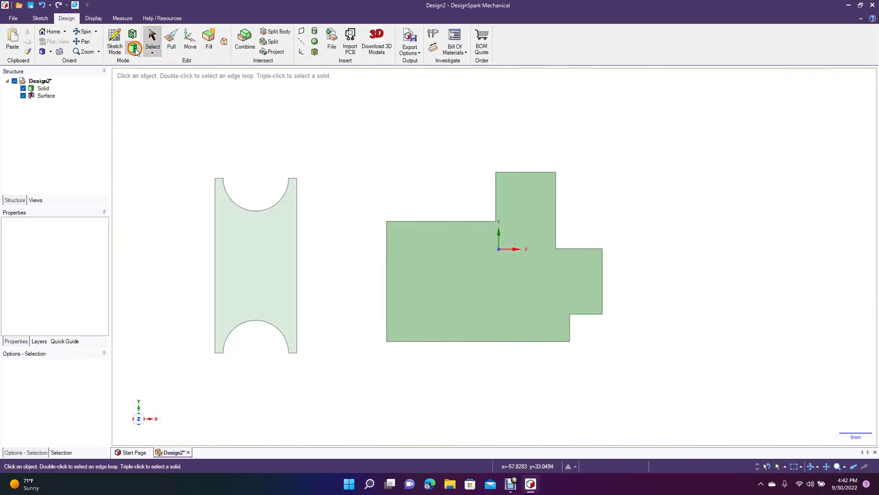
left_click(86, 31)
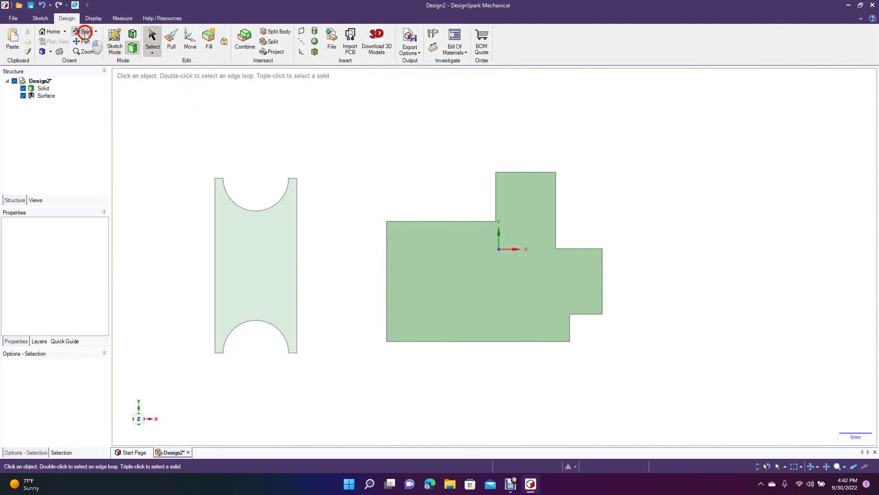
left_click_drag(369, 161, 325, 158)
left_click(170, 36)
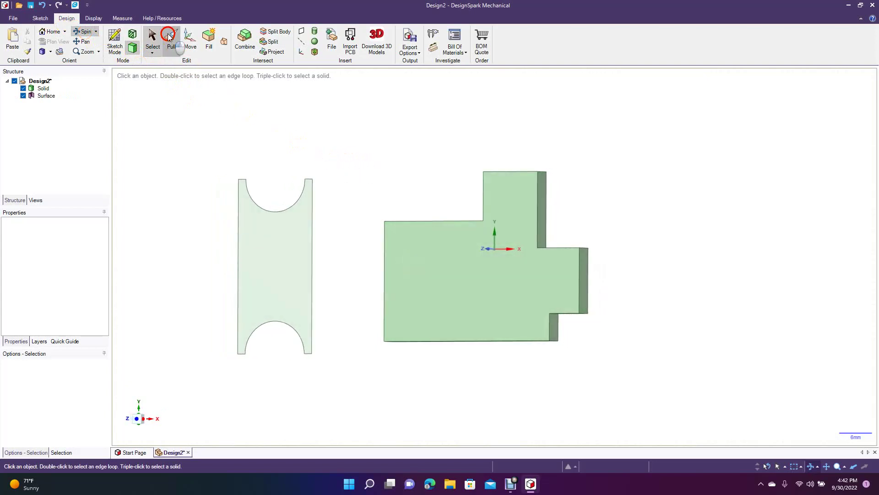
left_click(266, 222)
left_click_drag(269, 231, 251, 227)
left_click(152, 37)
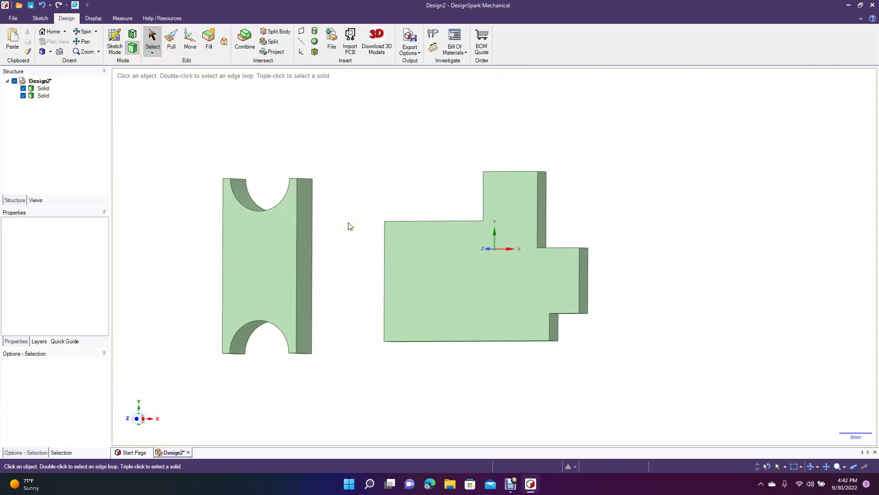
Orbit around both solids to inspect them from several angles
left_click(86, 31)
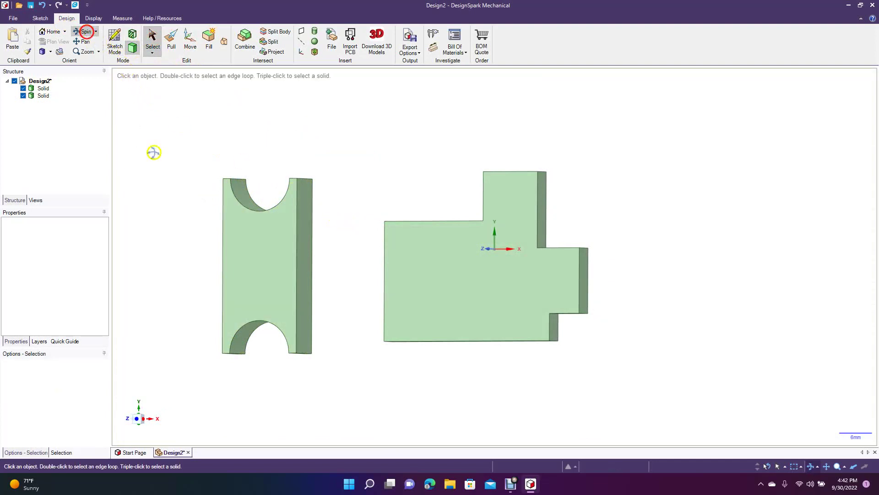
left_click_drag(215, 247, 274, 252)
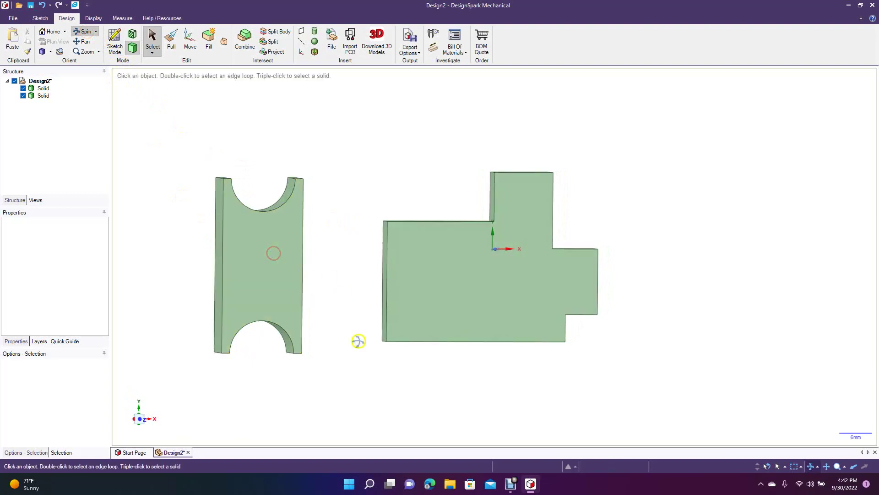
mouse_move(606, 221)
left_mouse_down()
mouse_move(529, 233)
mouse_move(551, 247)
mouse_move(557, 280)
mouse_move(605, 191)
mouse_move(559, 194)
mouse_move(554, 215)
mouse_move(597, 204)
mouse_move(545, 238)
left_mouse_up()
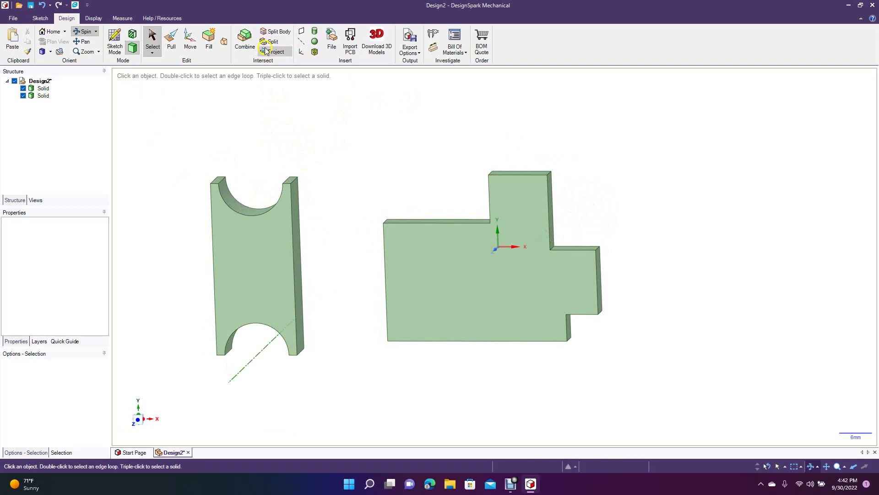
left_click_drag(375, 287, 344, 278)
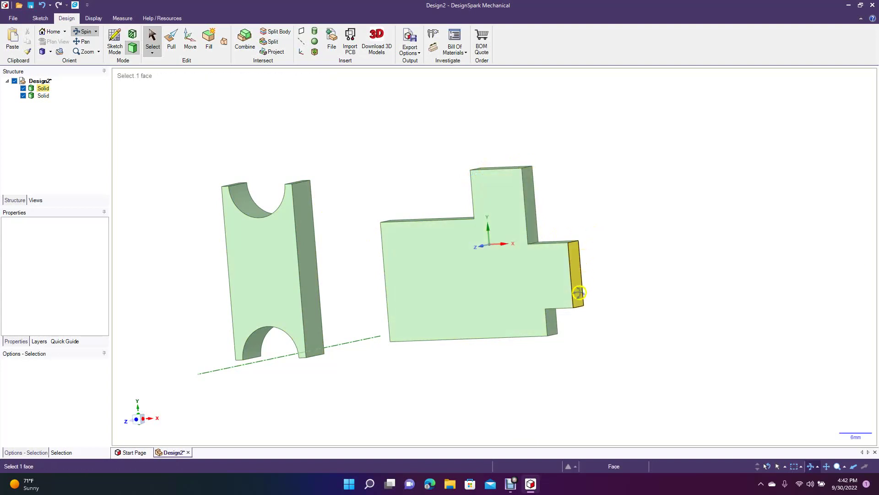
left_click(361, 219)
middle_click_drag(362, 219, 319, 250)
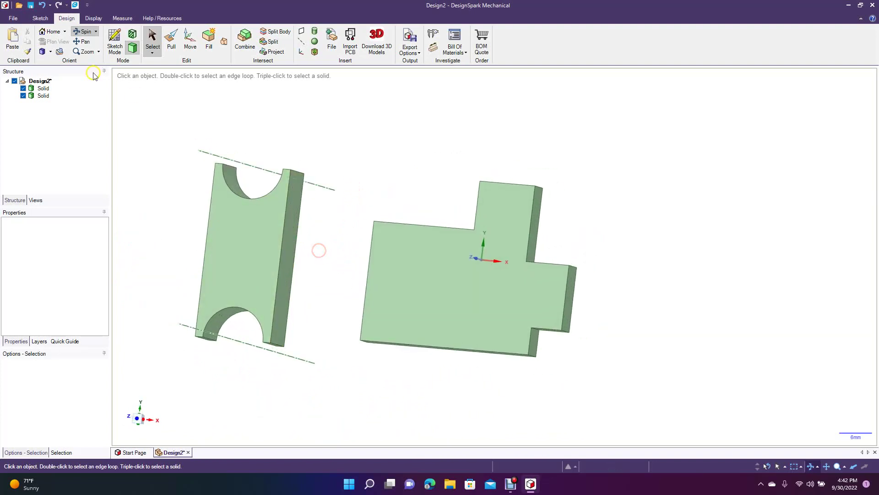
left_click(49, 52)
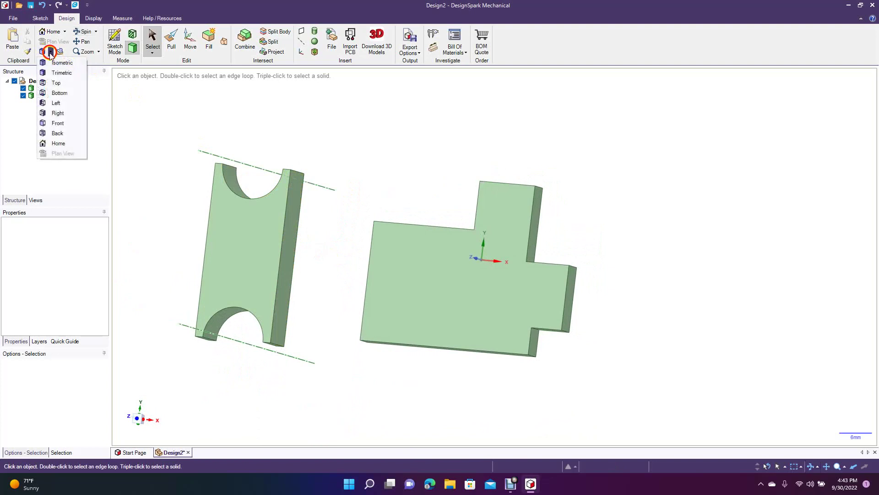
Start a new sketch in top-down view and draw a large circle at upper left
left_click(69, 87)
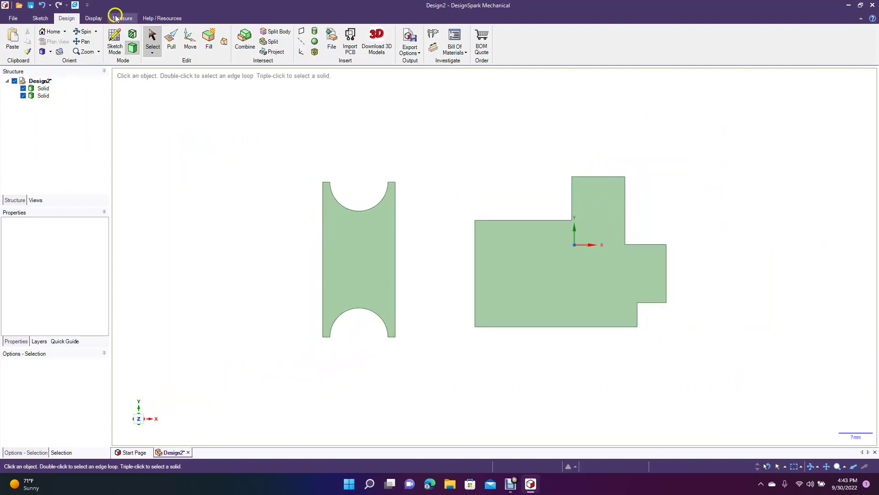
left_click(115, 46)
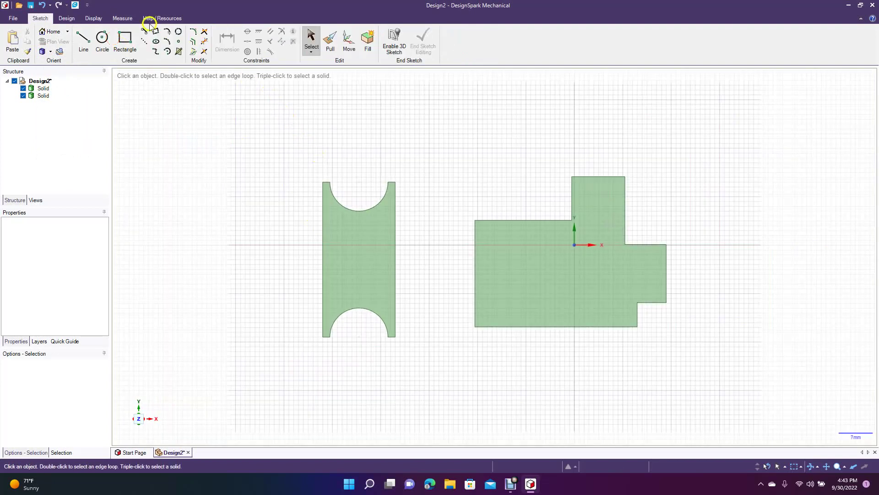
left_click(108, 40)
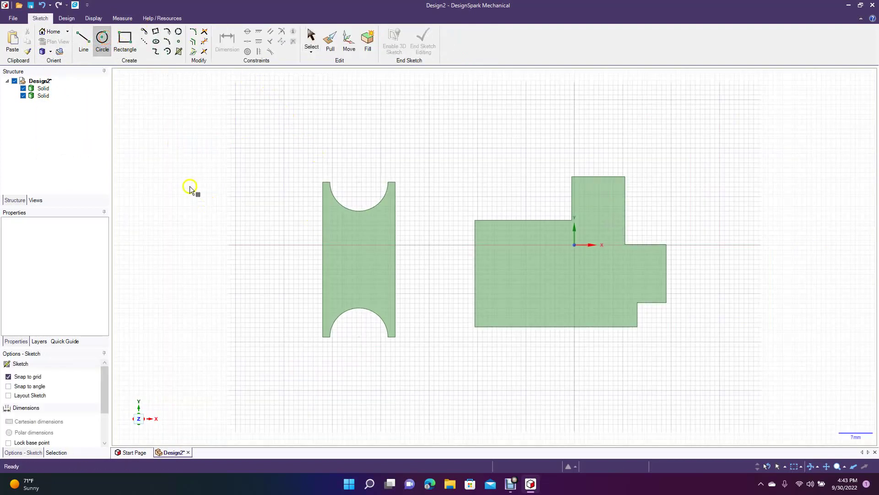
left_click(270, 144)
left_click(312, 133)
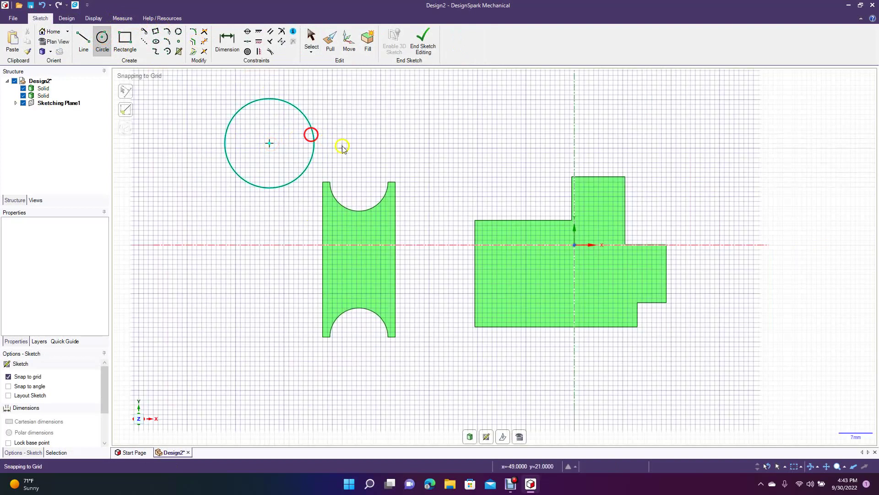
Draw a small circle to the right and a straight line joining both circles' tops
left_click(415, 143)
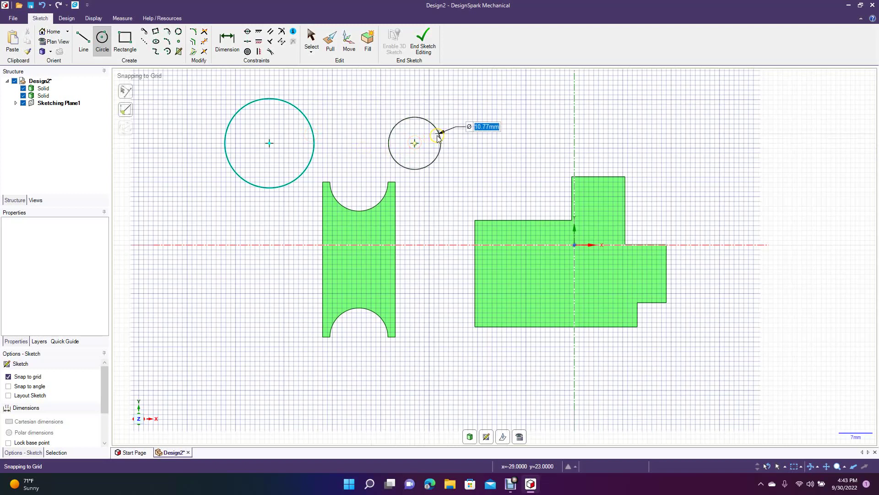
left_click(436, 134)
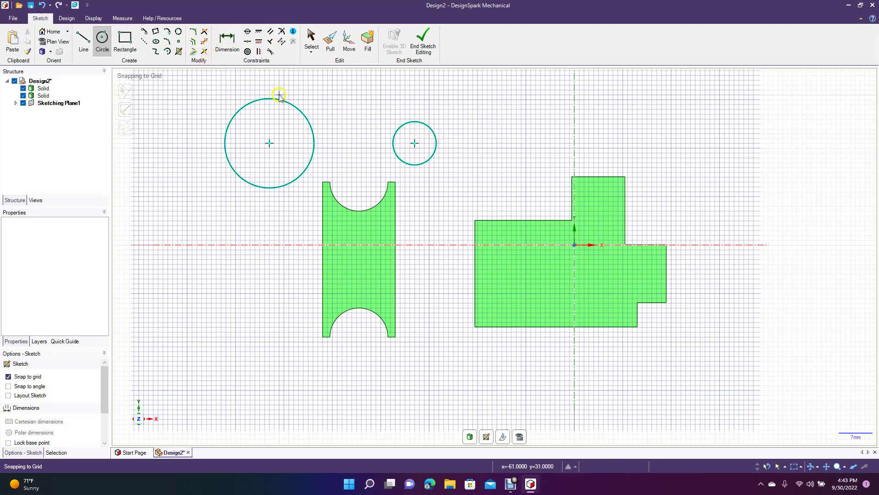
left_click(83, 38)
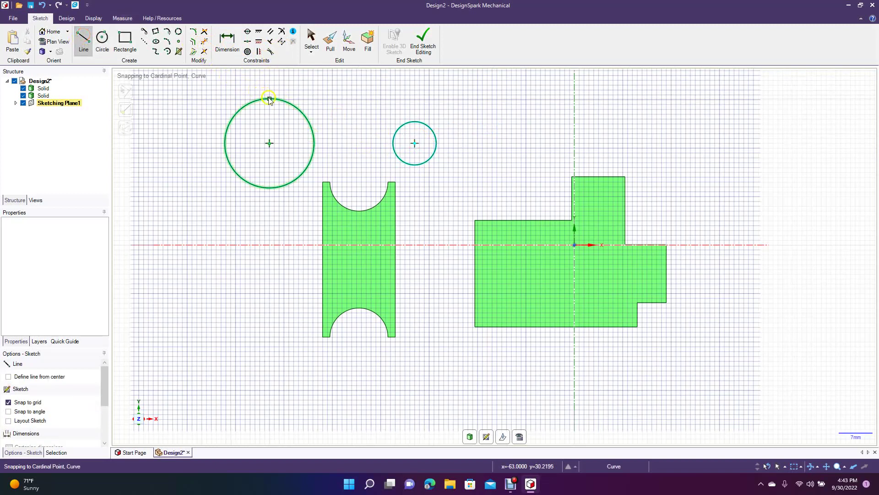
left_click(295, 107)
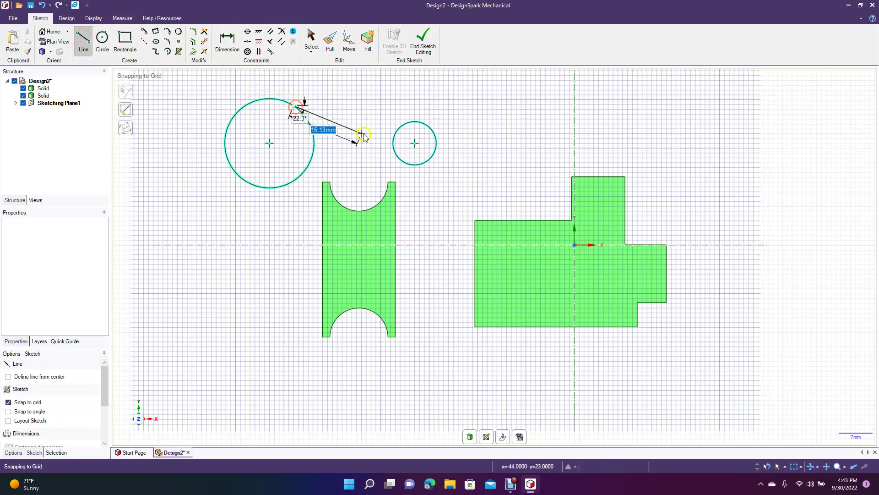
left_click(401, 127)
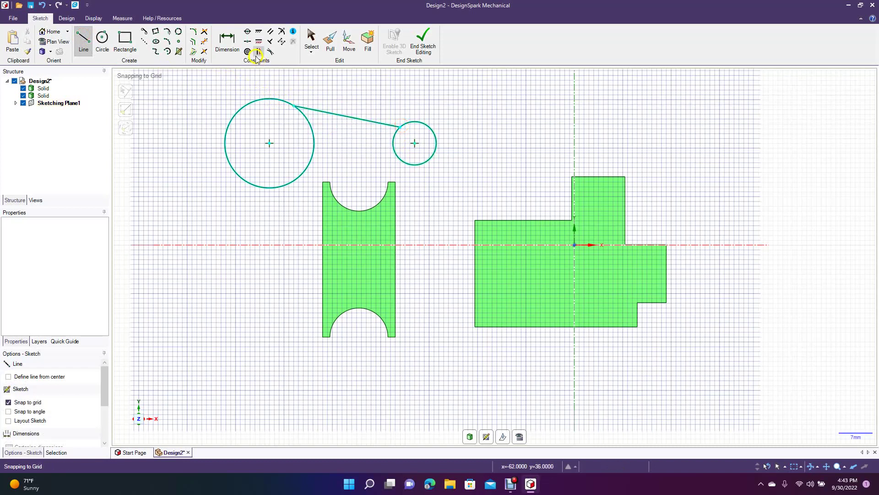
left_click(311, 37)
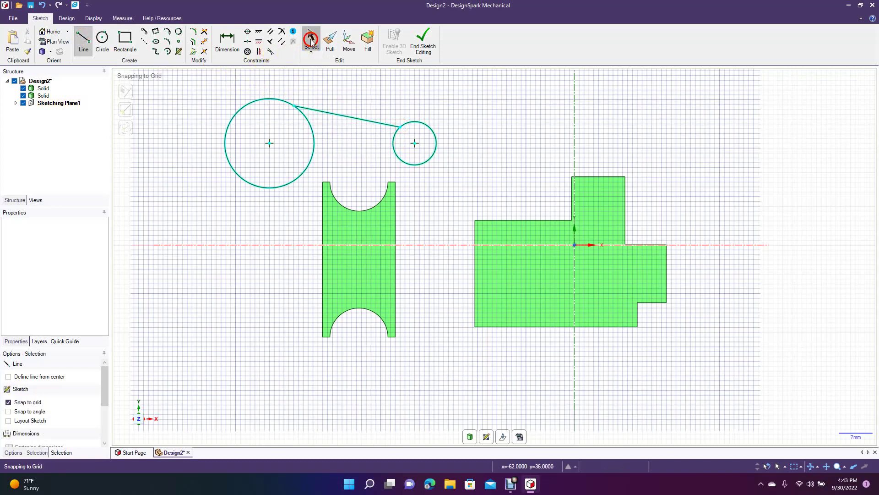
Constrain the upper connecting line tangent to the large circle and to the small circle
left_click(274, 99)
left_click(238, 75)
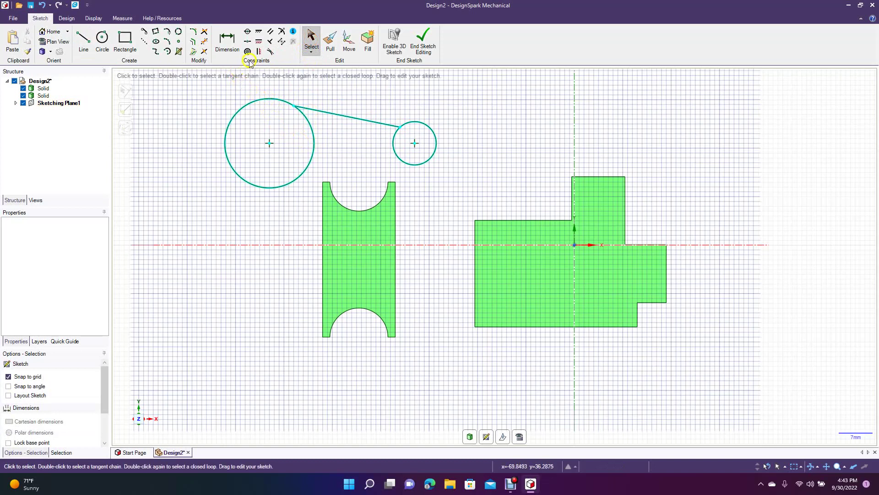
left_click(270, 51)
left_click(306, 109)
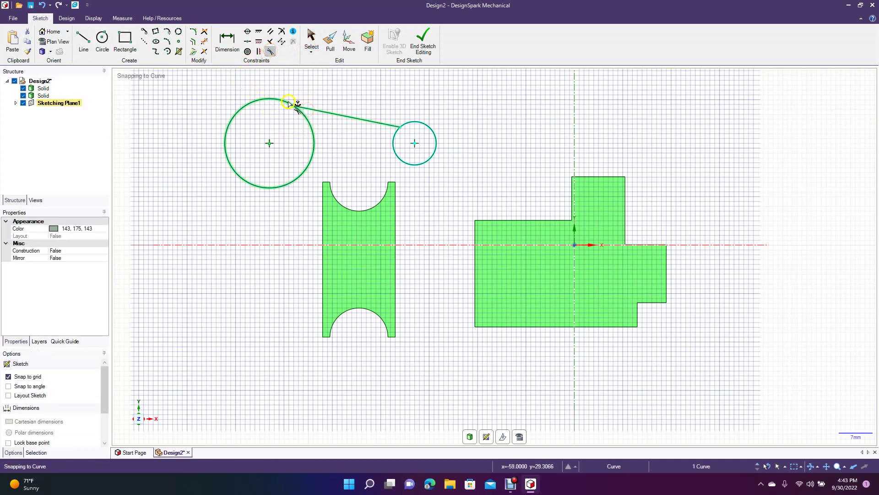
left_click(299, 106)
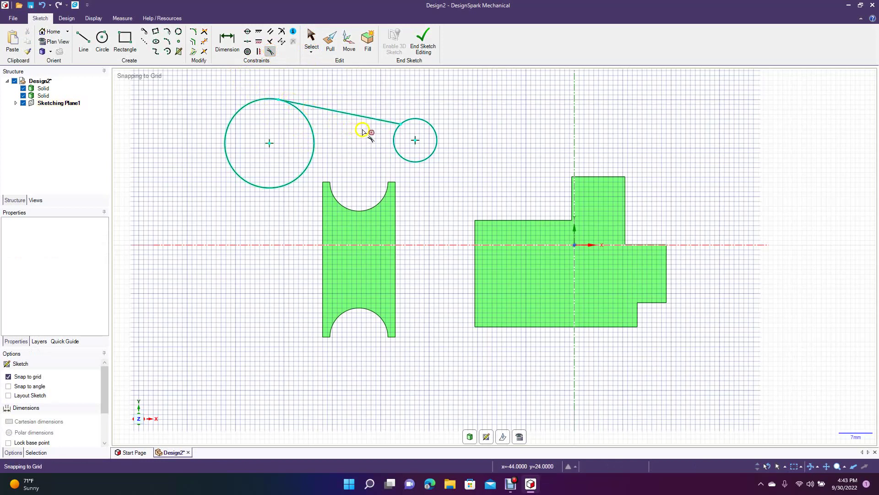
left_click(387, 123)
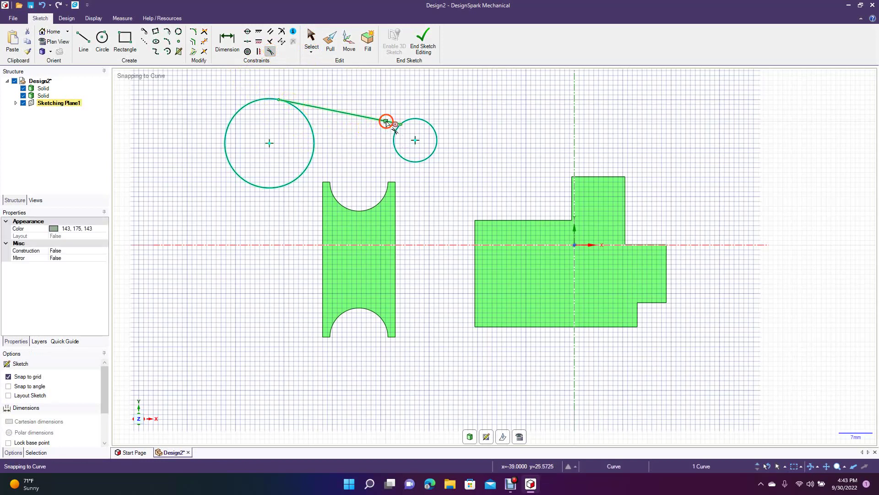
left_click(416, 119)
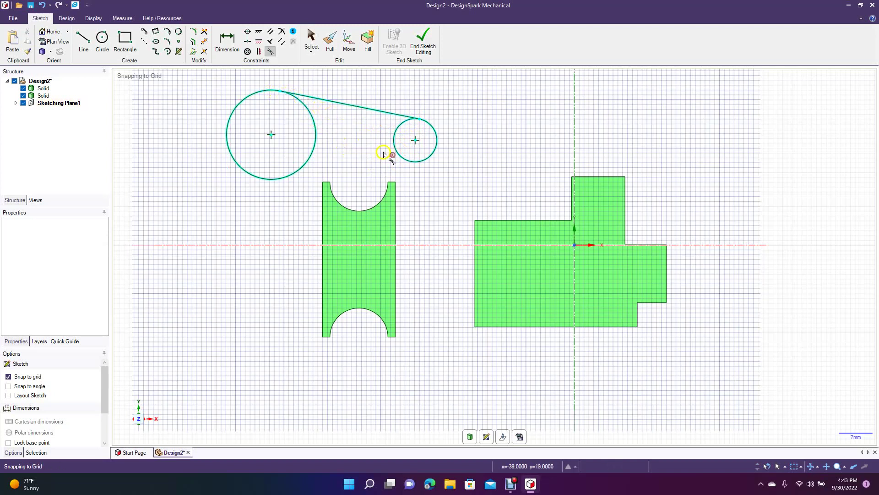
left_click(86, 40)
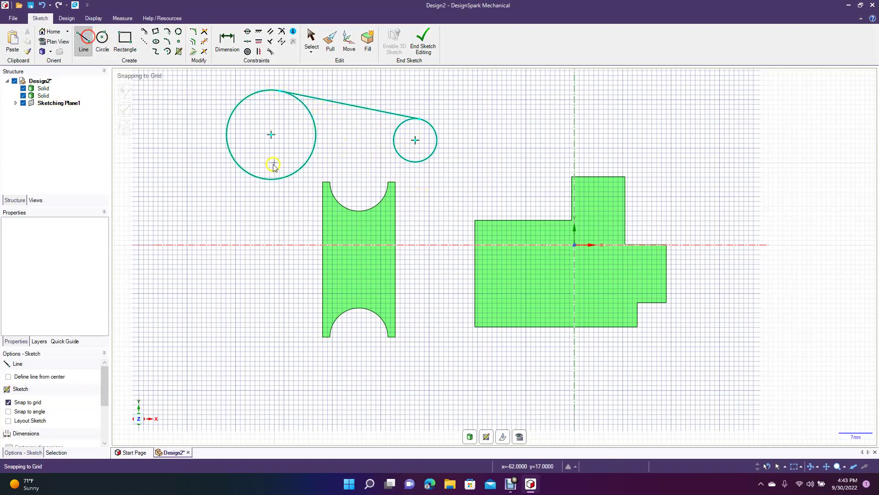
left_click(295, 177)
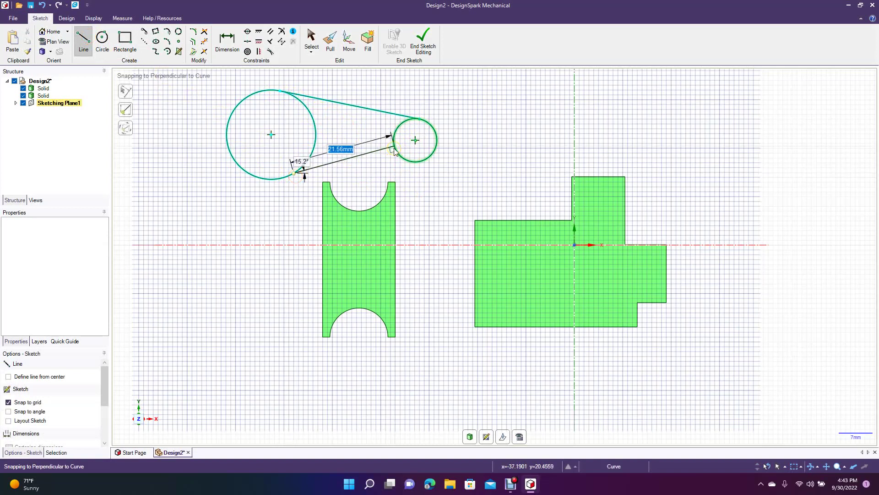
left_click(394, 150)
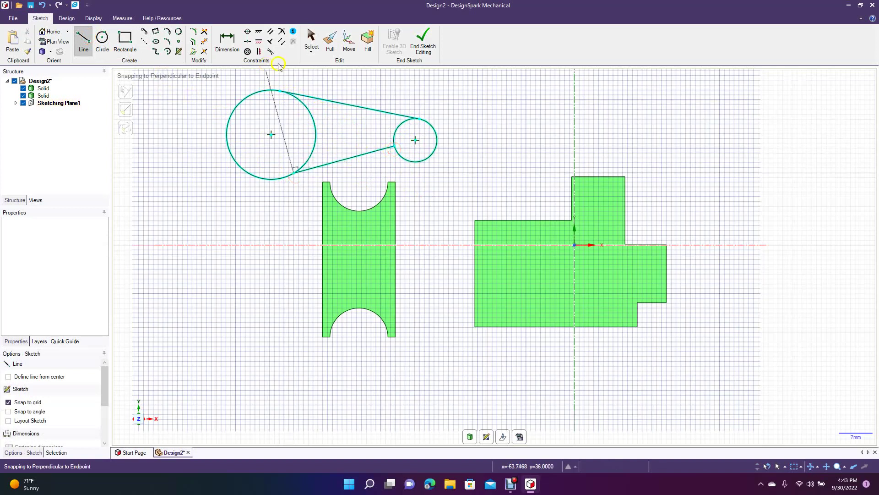
left_click(312, 40)
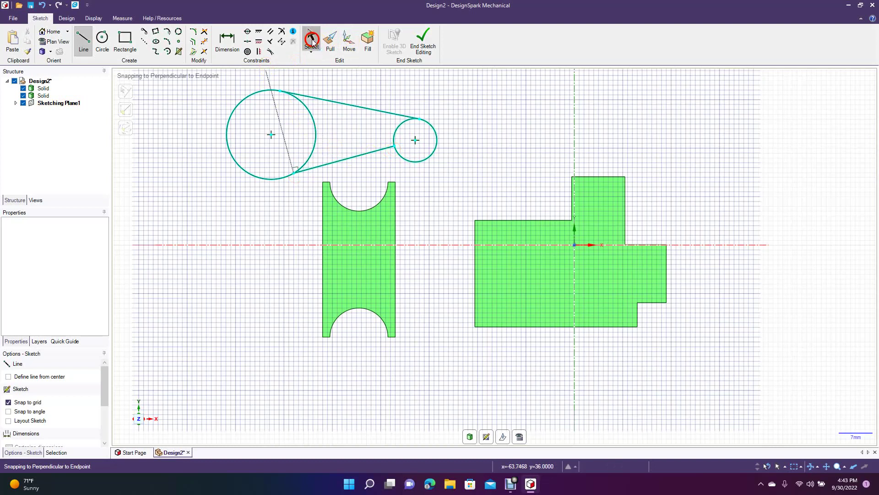
left_click(271, 51)
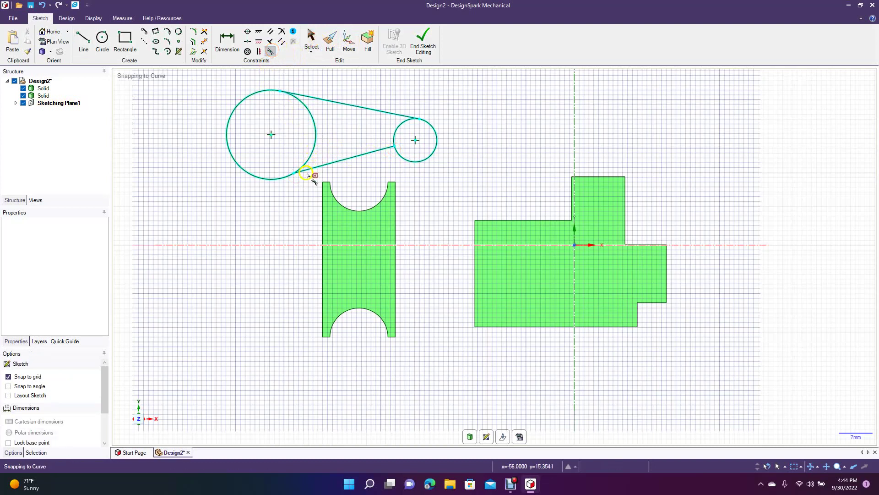
left_click(305, 171)
left_click(282, 178)
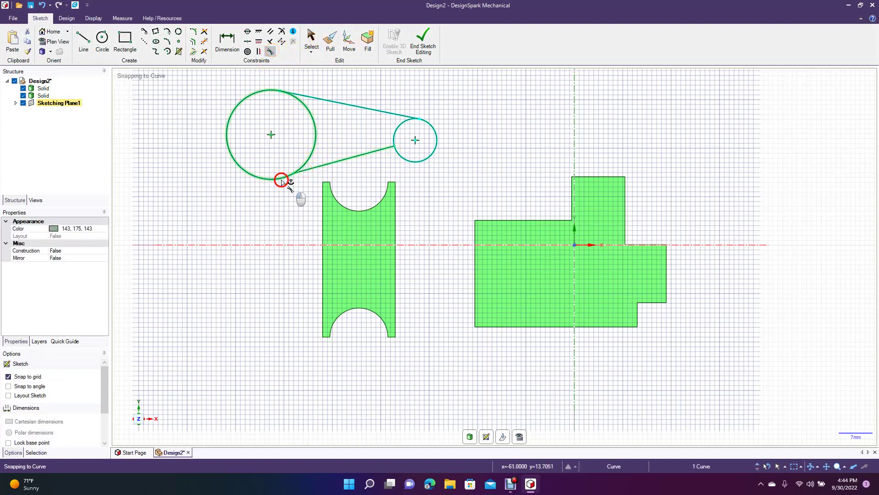
left_click(376, 155)
left_click(401, 164)
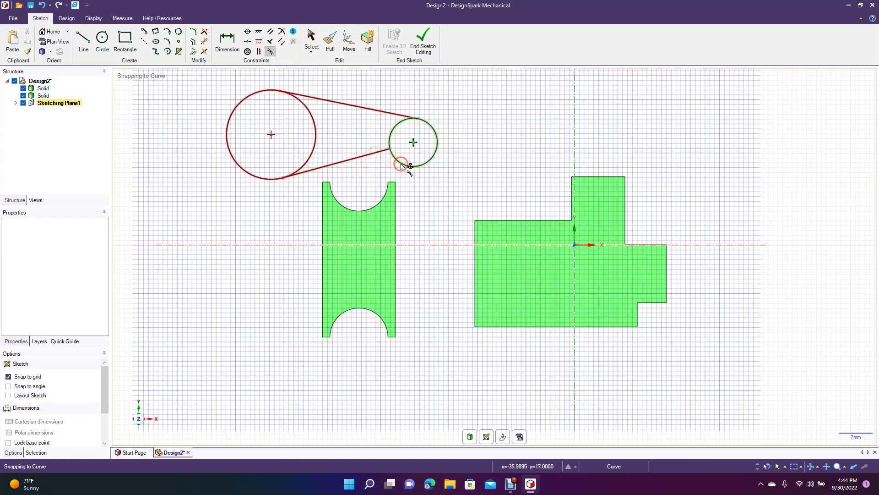
left_click(376, 153)
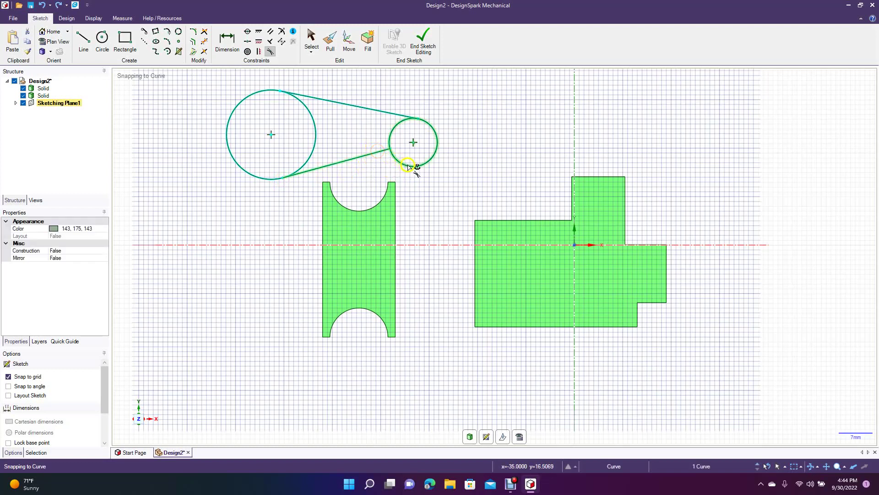
left_click(408, 165)
left_click(373, 152)
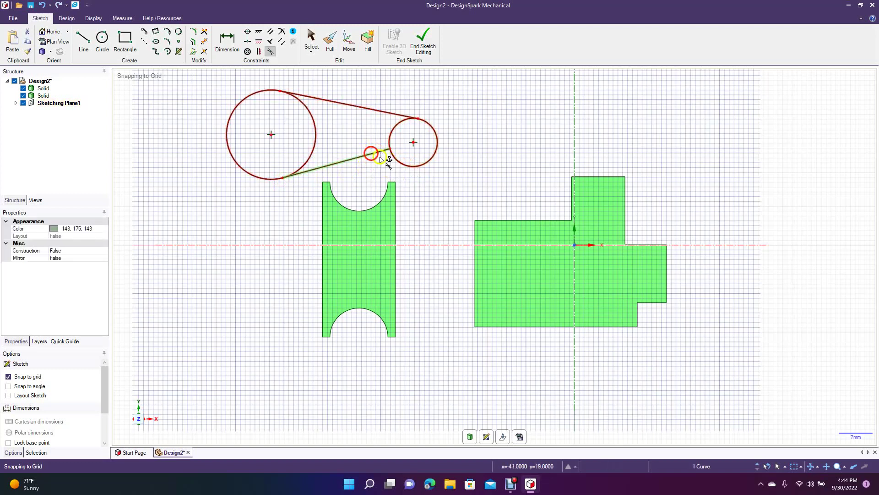
left_click(359, 158)
left_click(361, 159)
left_click(311, 39)
left_click(184, 271)
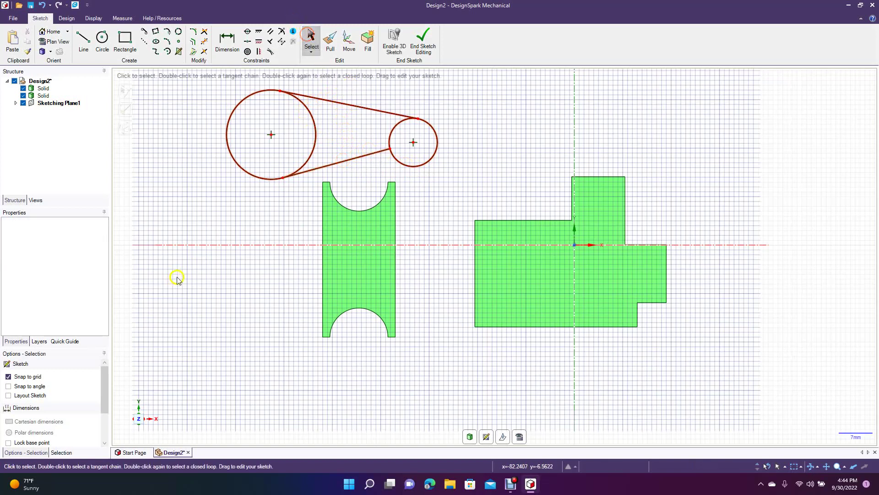
left_click(344, 161)
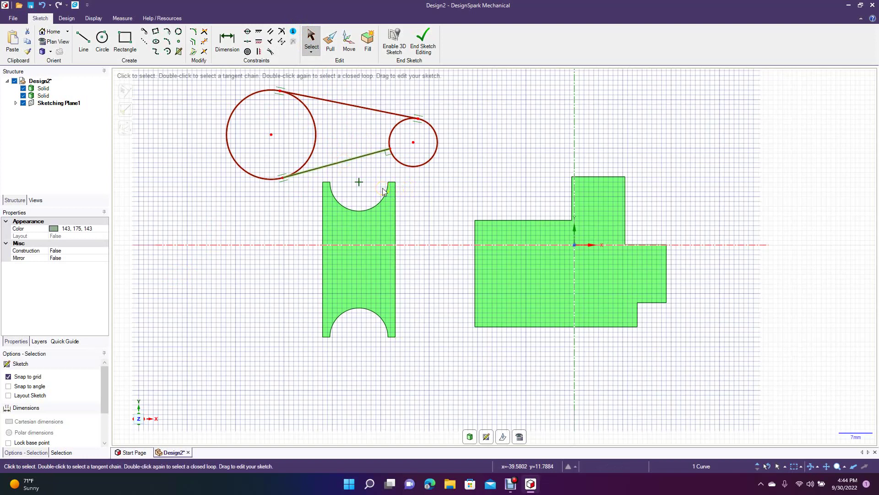
key("Delete")
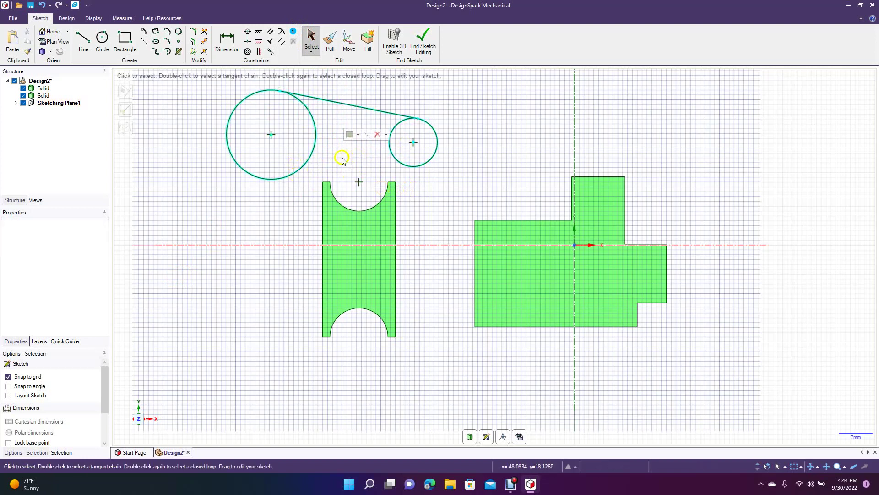
left_click(84, 40)
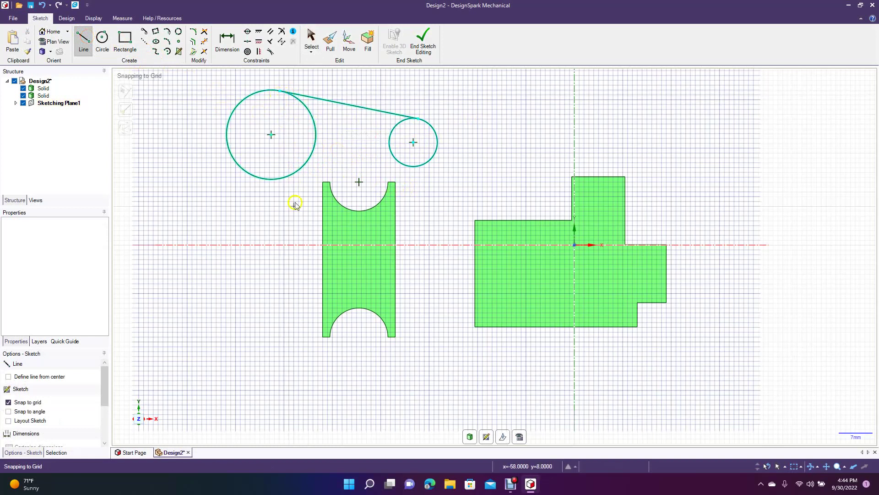
Draw a lower straight line from the large circle's bottom to the small circle
left_click(295, 174)
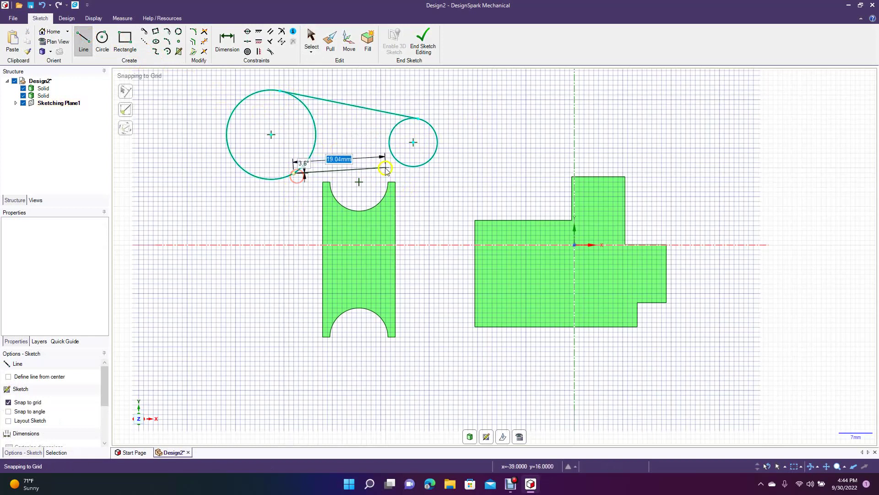
left_click(409, 167)
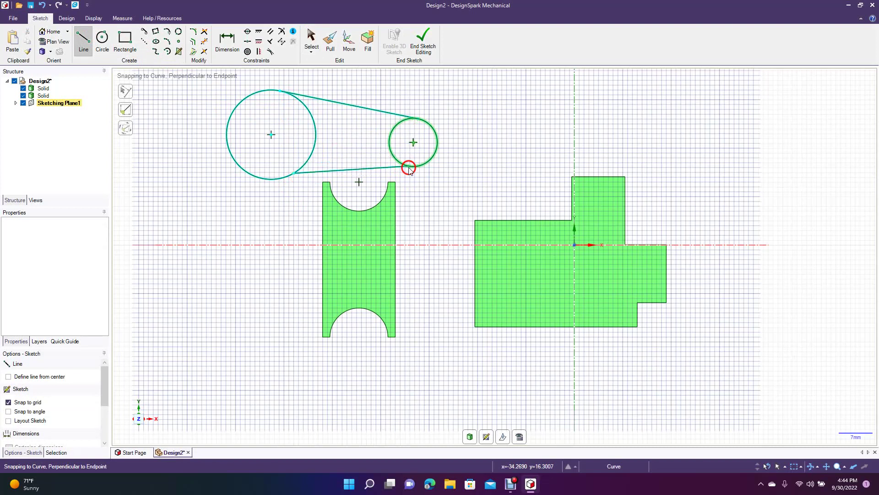
left_click(312, 40)
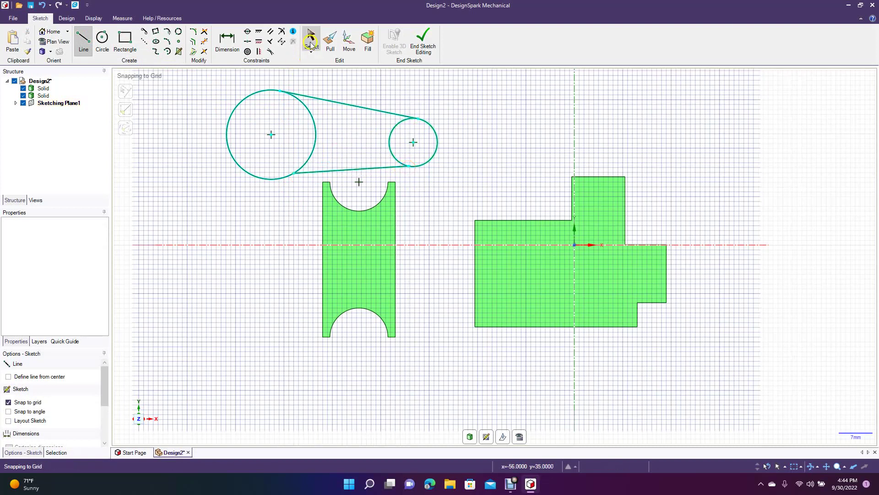
Constrain the lower line tangent to both the large and small circles
left_click(272, 52)
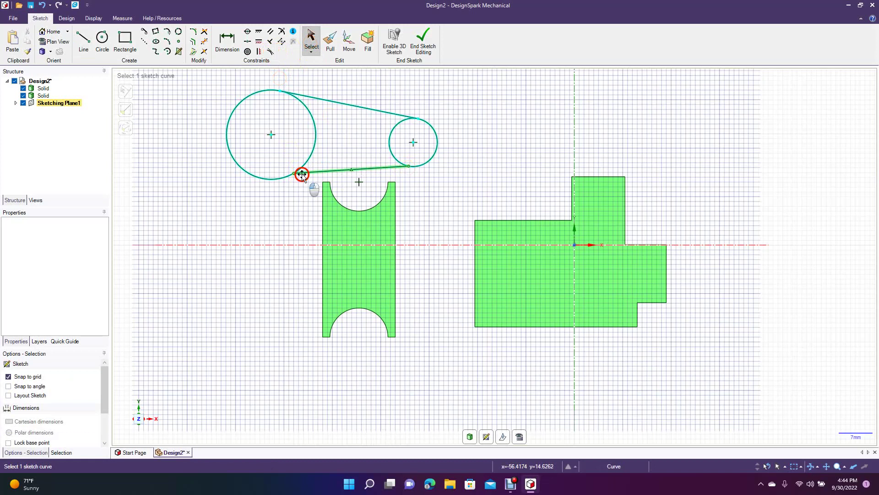
left_click(302, 175)
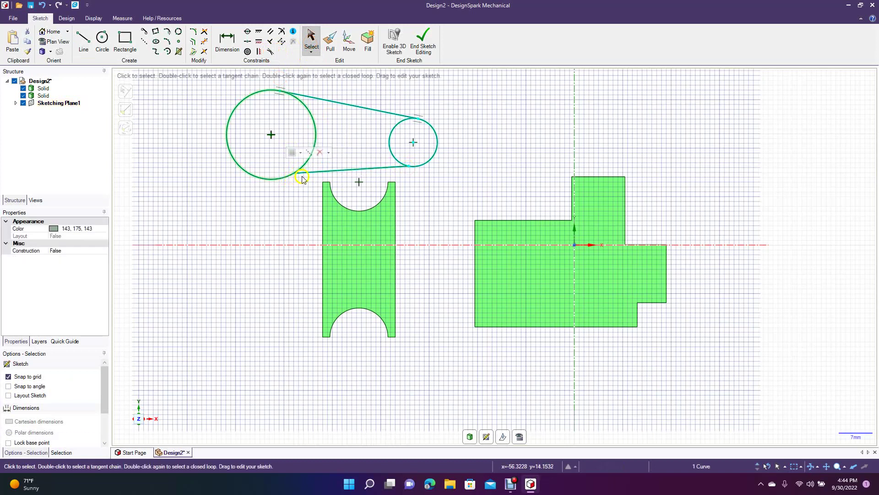
left_click(302, 175)
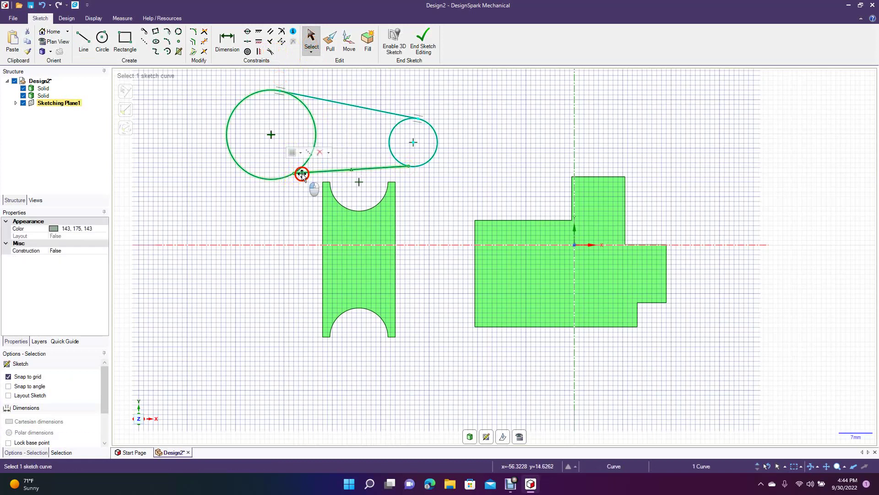
left_click(271, 53)
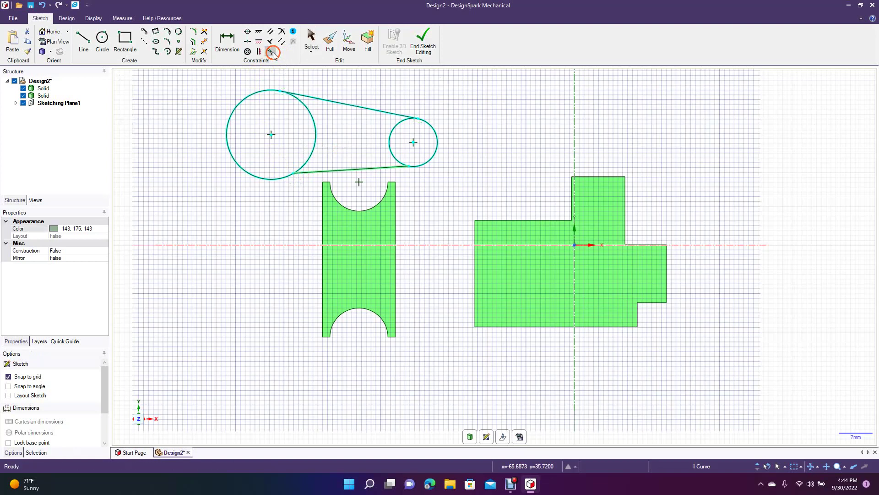
left_click(305, 174)
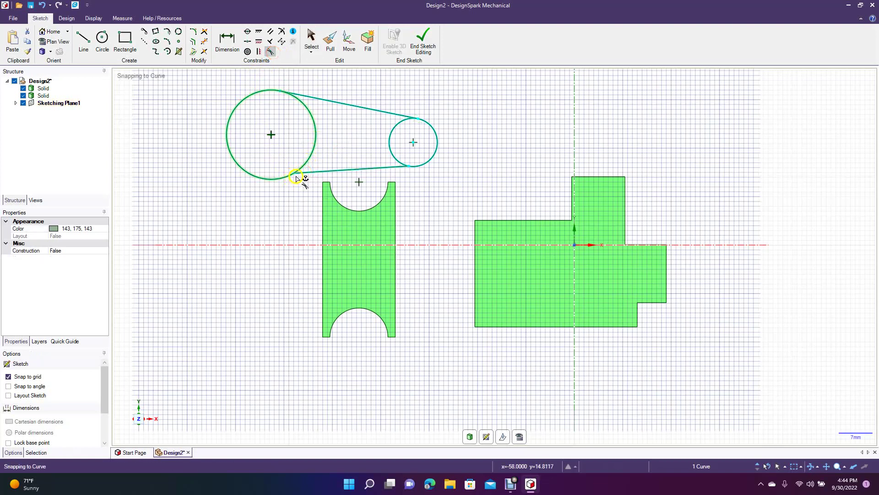
left_click(299, 173)
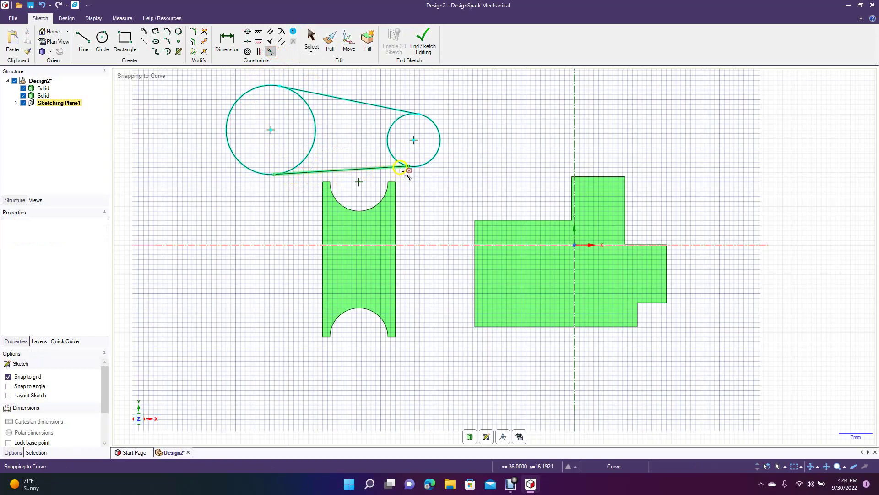
left_click(414, 169)
left_click(417, 170)
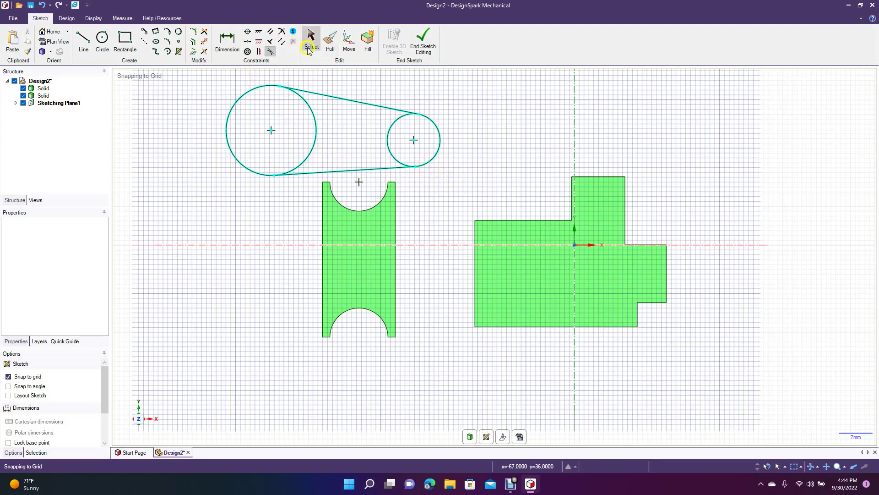
left_click(313, 37)
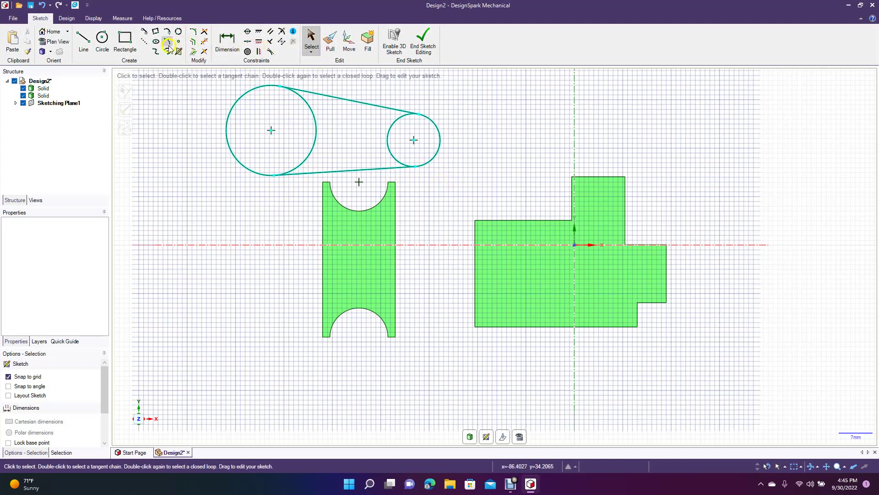
Trim away the inner arcs of the large and small circles to form the teardrop outline
left_click(204, 43)
left_click(313, 151)
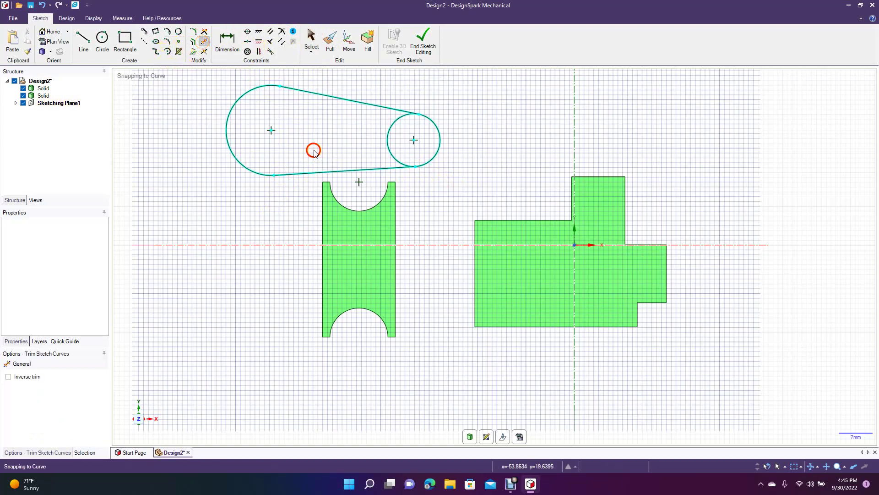
left_click(388, 140)
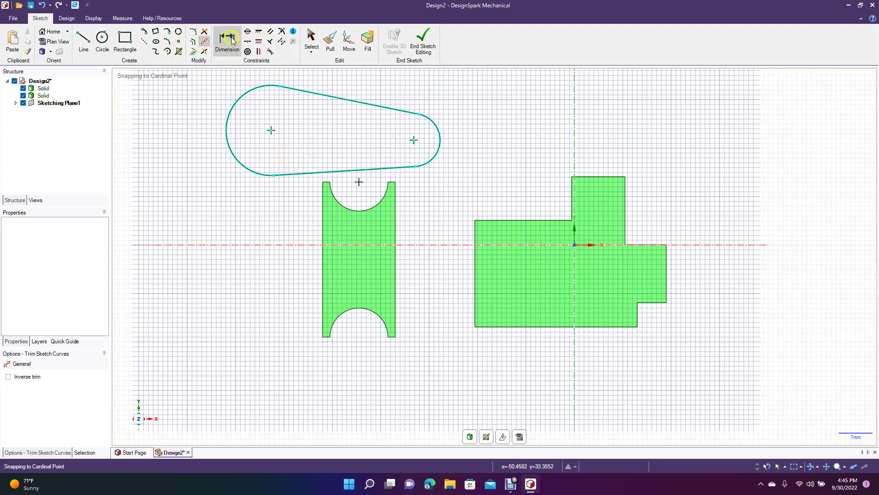
Offset the teardrop outline 2.71mm inward to create a nested inner loop
left_click(195, 43)
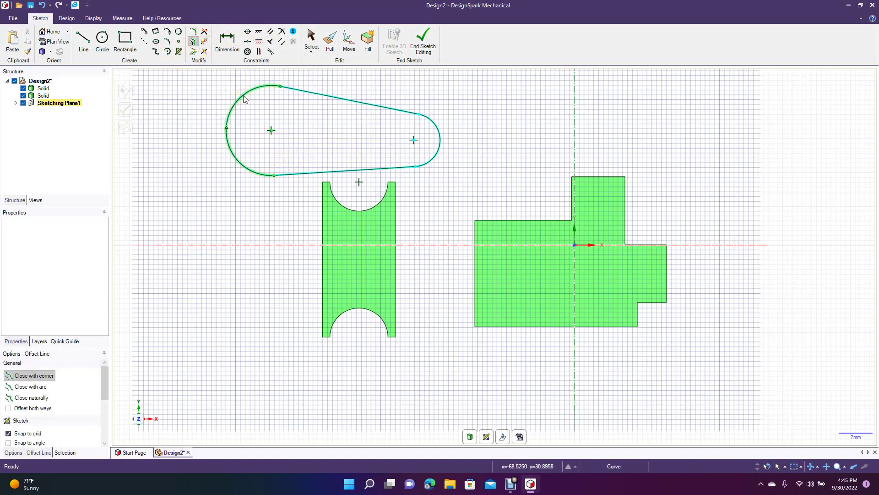
left_click(244, 99)
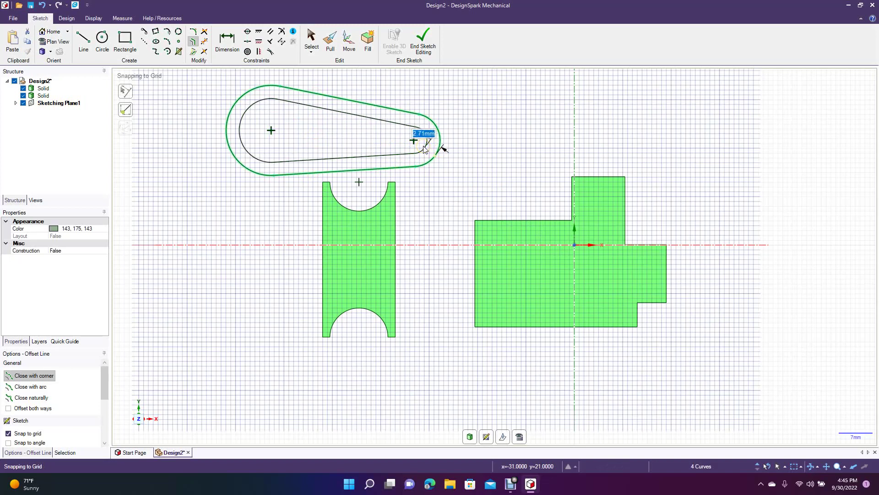
left_click(419, 146)
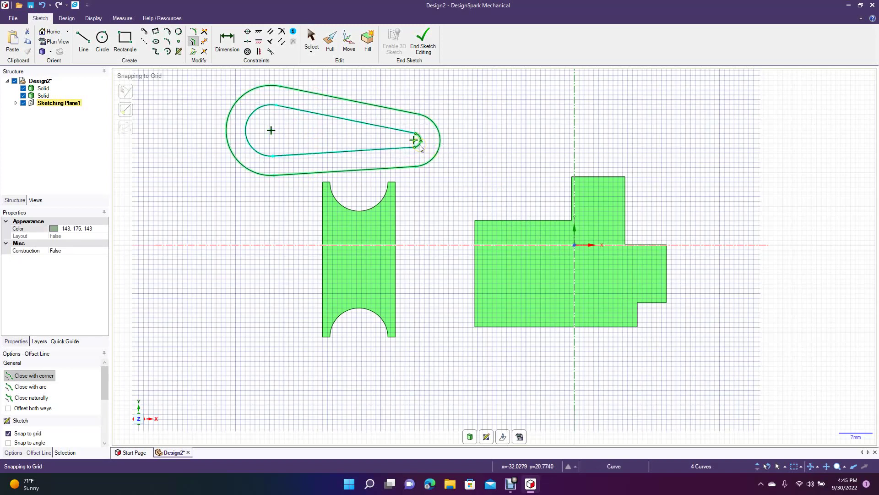
left_click(237, 51)
left_click(311, 39)
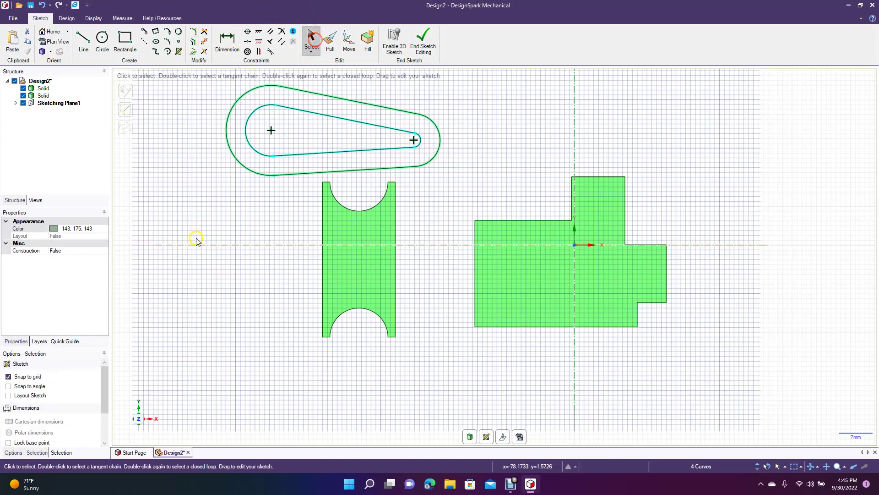
left_click(225, 223)
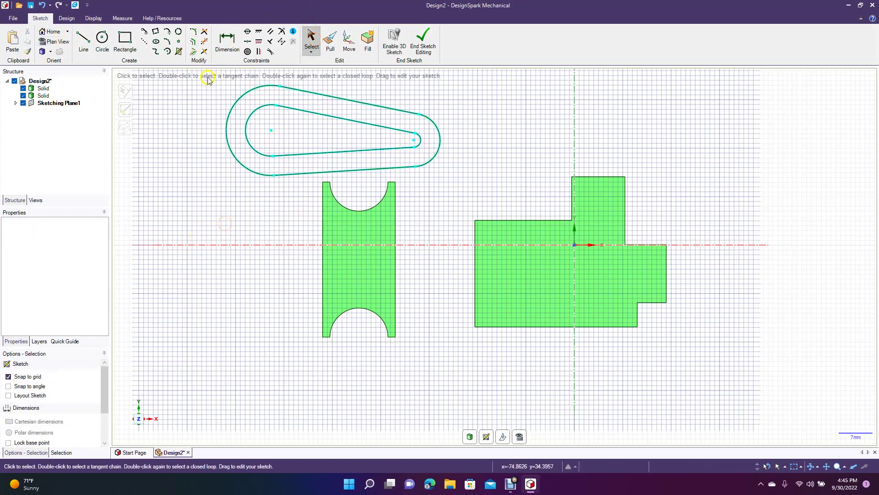
Leave the sketch for 3D mode and delete the inner teardrop face
left_click(67, 18)
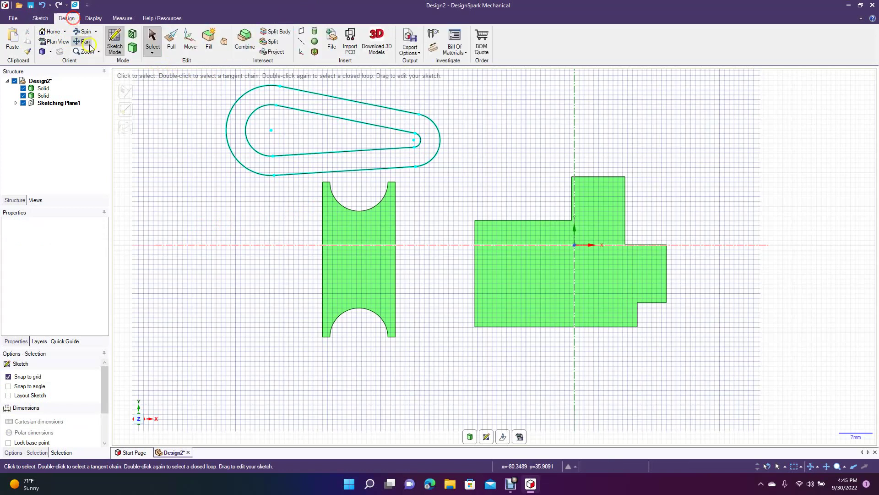
left_click(132, 49)
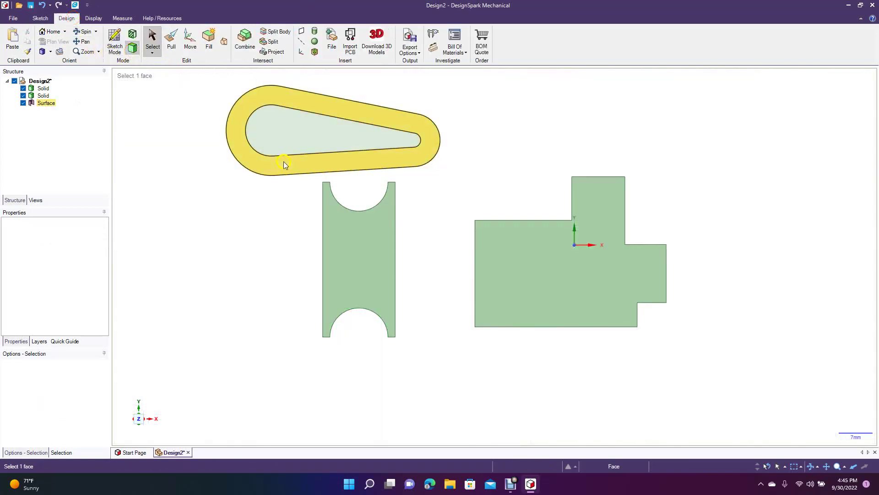
left_click(290, 124)
key("Delete")
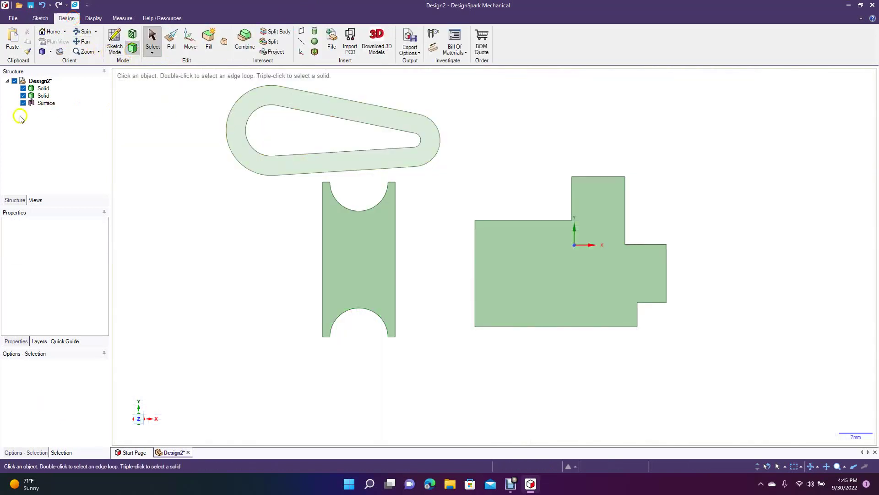
Tilt the view and pull the teardrop ring surface into a solid with thickness
left_click(84, 32)
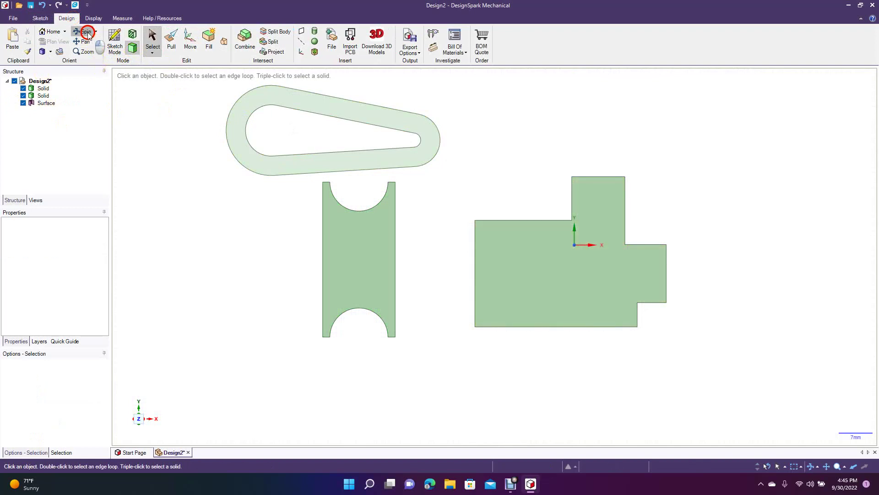
left_click_drag(236, 187, 210, 181)
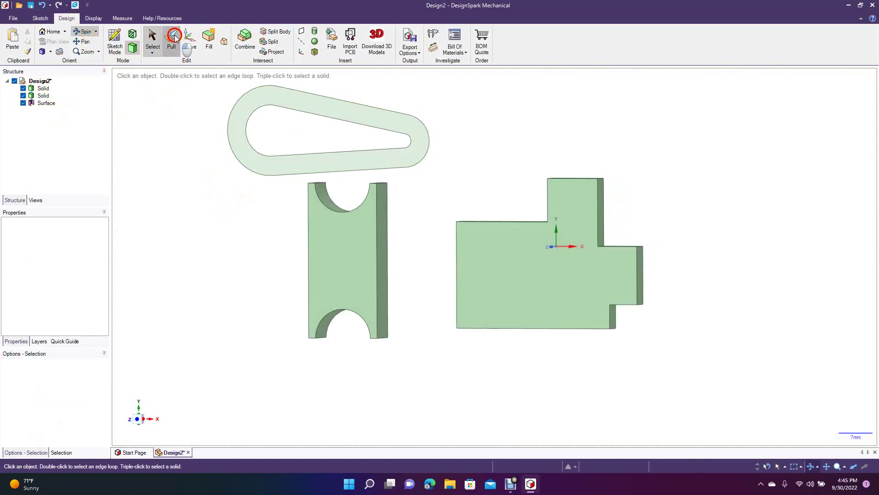
left_click(171, 40)
left_click(252, 101)
left_click_drag(252, 101, 239, 98)
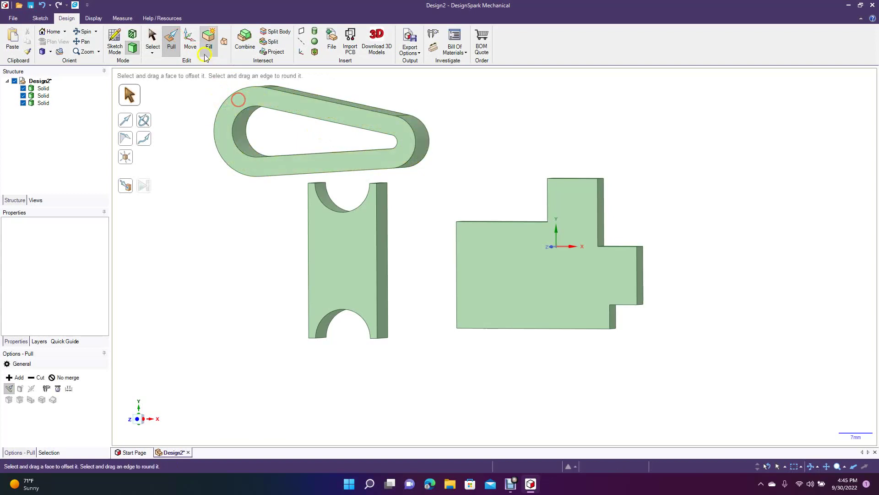
left_click(152, 39)
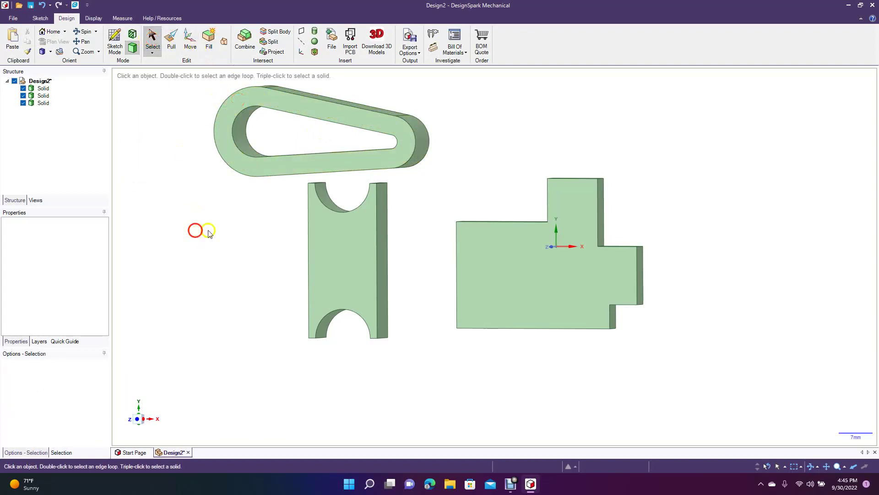
left_click(357, 226)
left_click(268, 324)
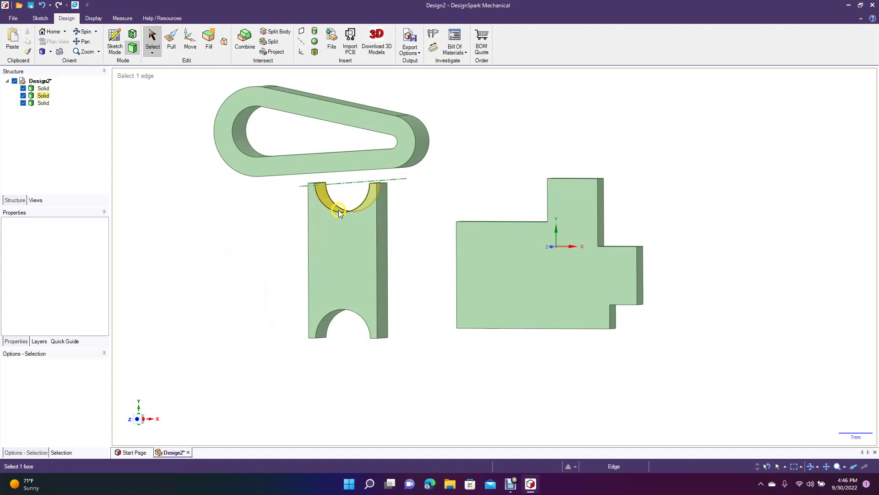
left_click(312, 195)
left_click(436, 156)
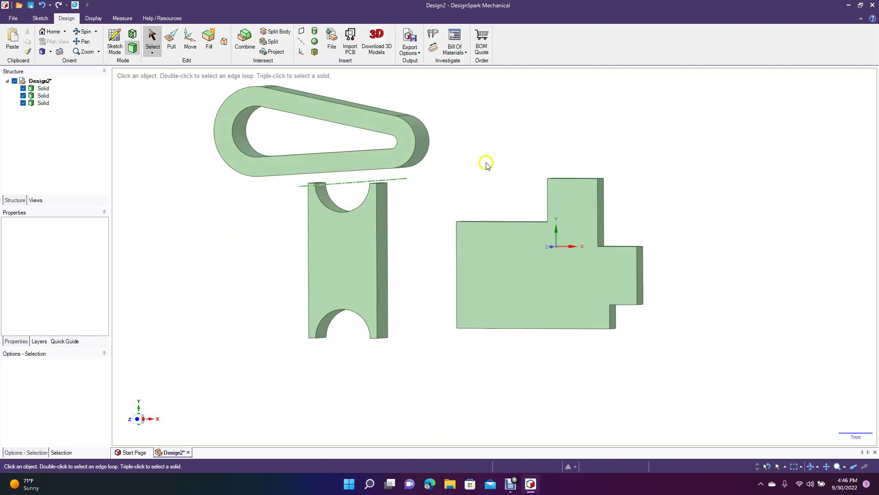
left_click(344, 218)
left_click(342, 213)
left_click(269, 275)
left_click(83, 31)
left_click_drag(187, 188, 136, 135)
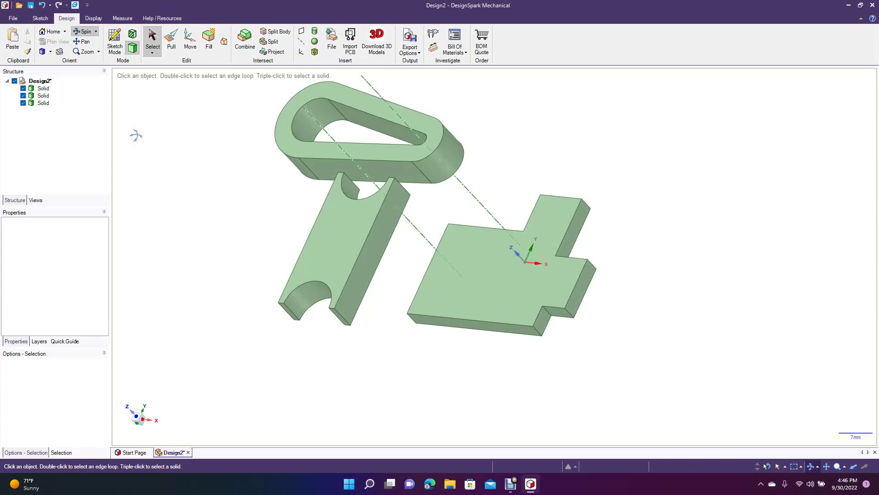
left_click_drag(137, 134, 180, 143)
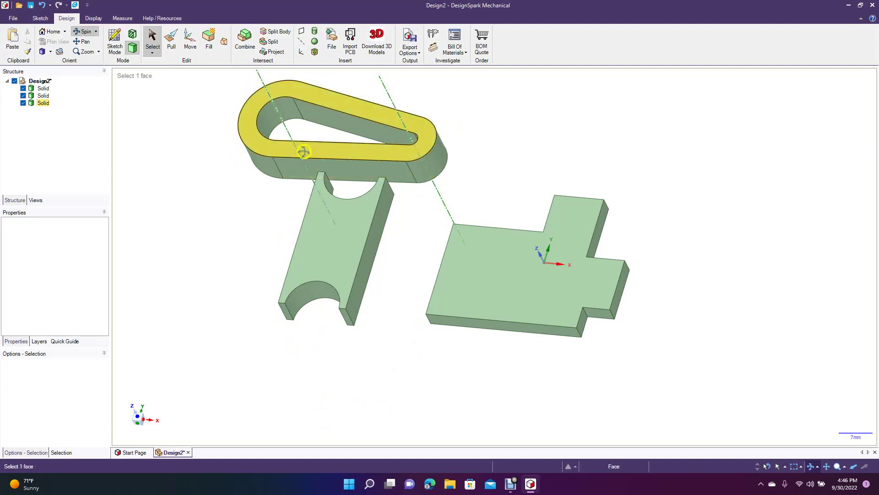
mouse_move(193, 136)
middle_mouse_down()
mouse_move(217, 133)
mouse_move(190, 133)
middle_mouse_up()
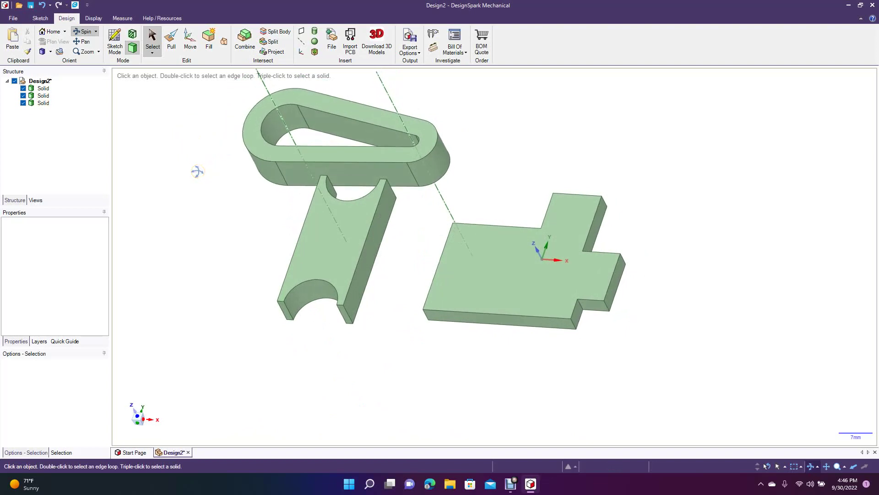